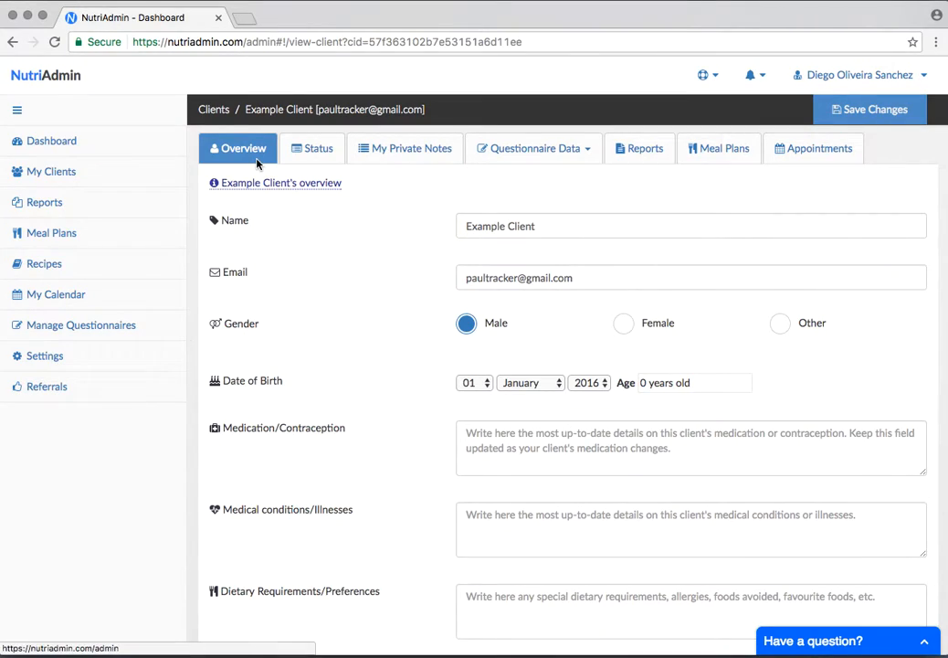
Open the example client's private notes and review the sections from Supplements through Medical Tests/Biochemistry
left_click(387, 153)
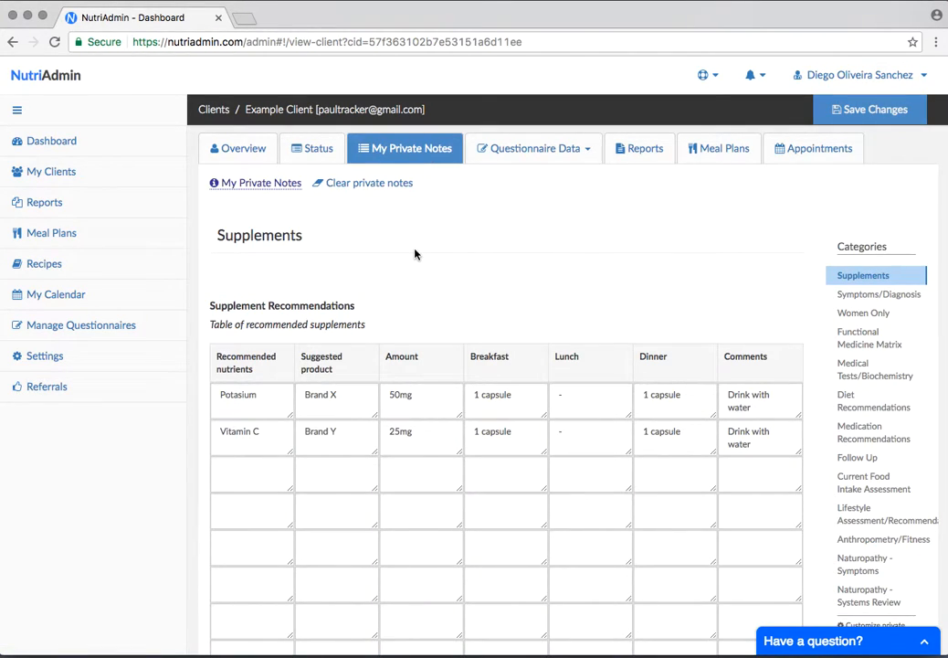
scroll(415, 253, "down", 1)
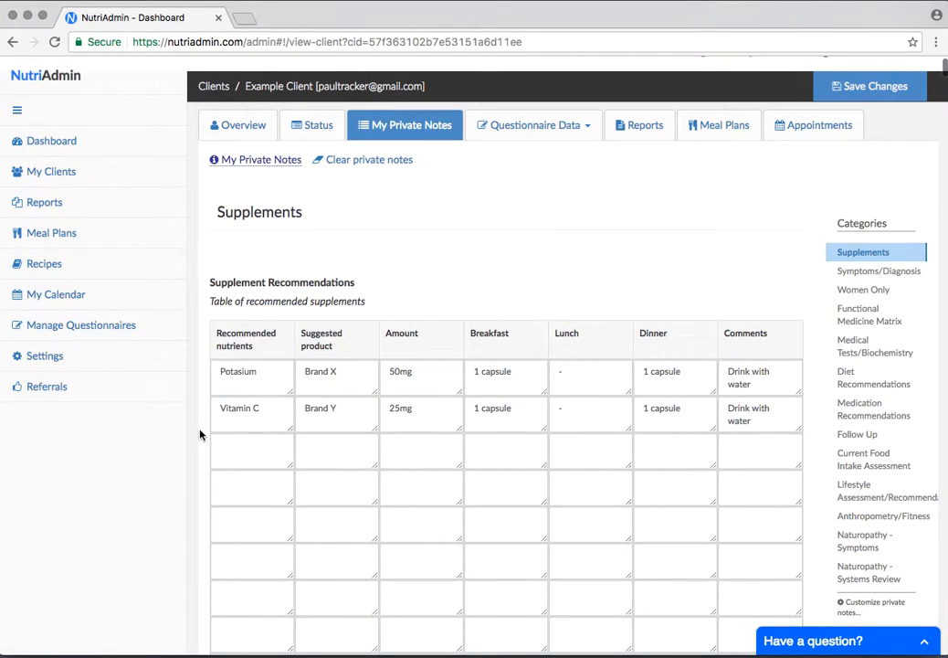
scroll(201, 434, "down", 5)
scroll(201, 434, "down", 6)
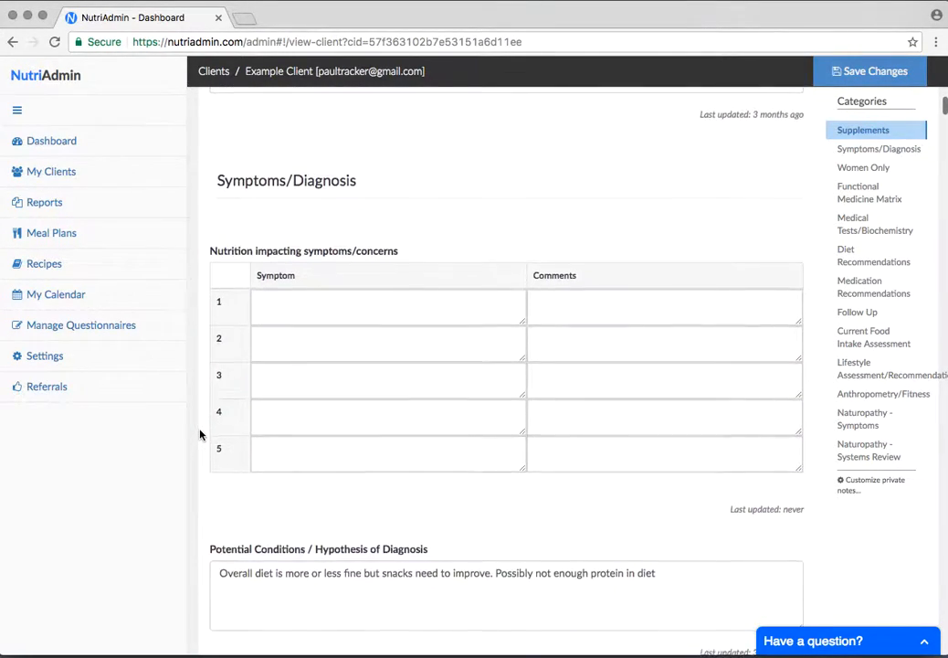
scroll(201, 434, "down", 2)
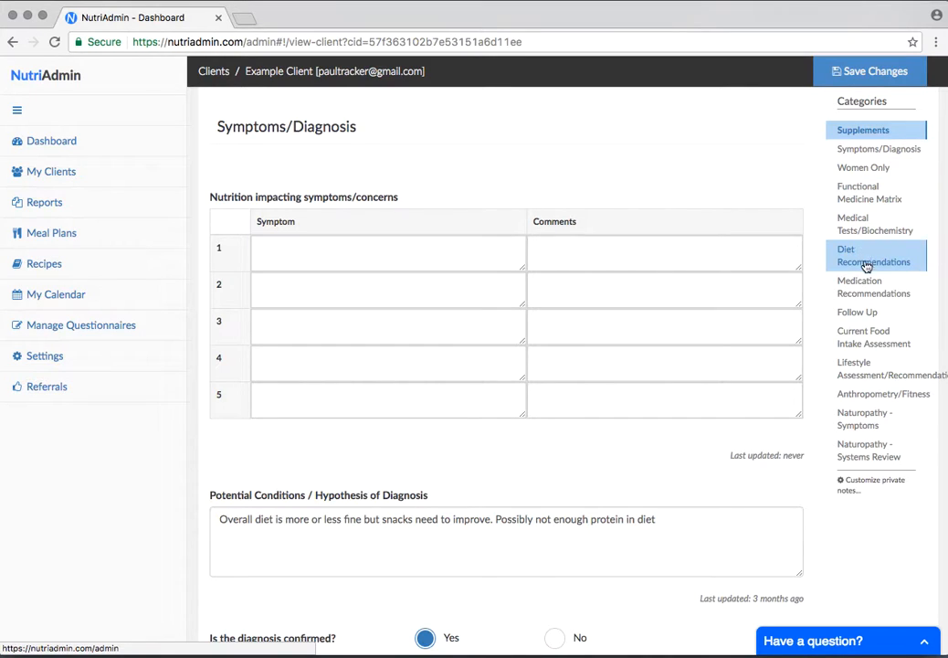
scroll(739, 457, "down", 15)
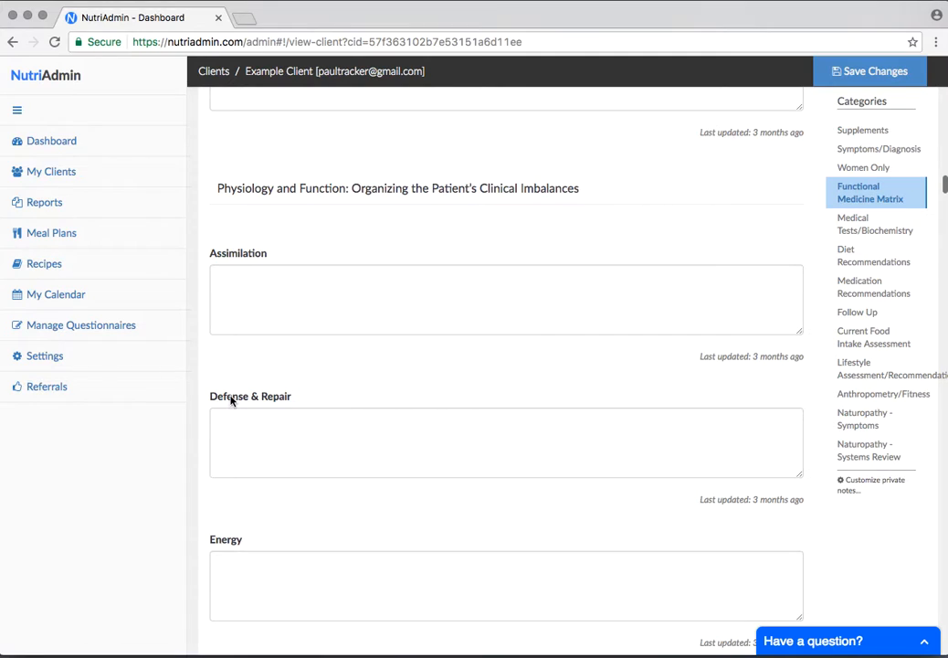
scroll(227, 464, "down", 9)
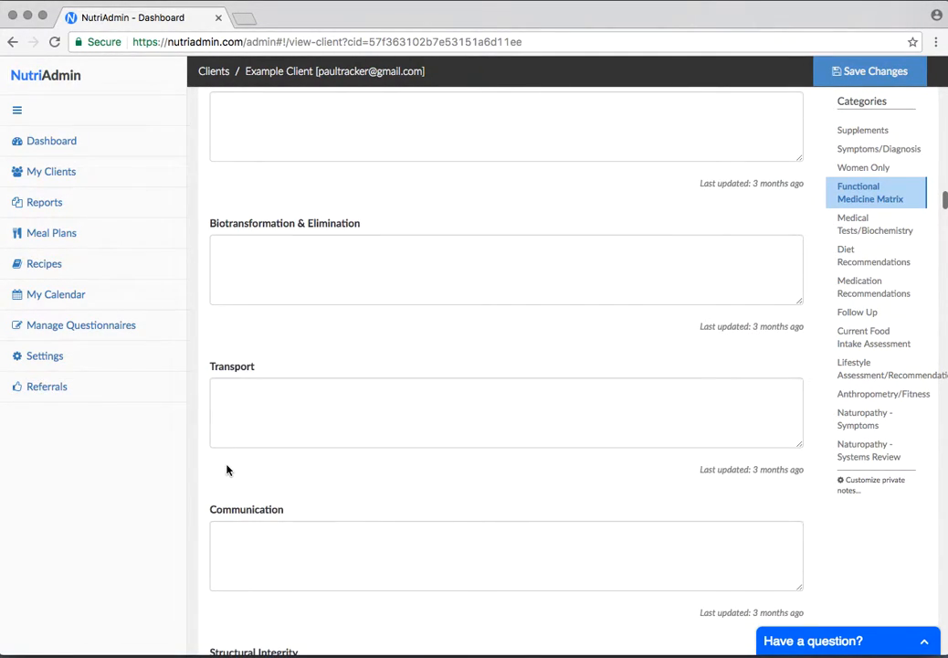
scroll(227, 469, "down", 10)
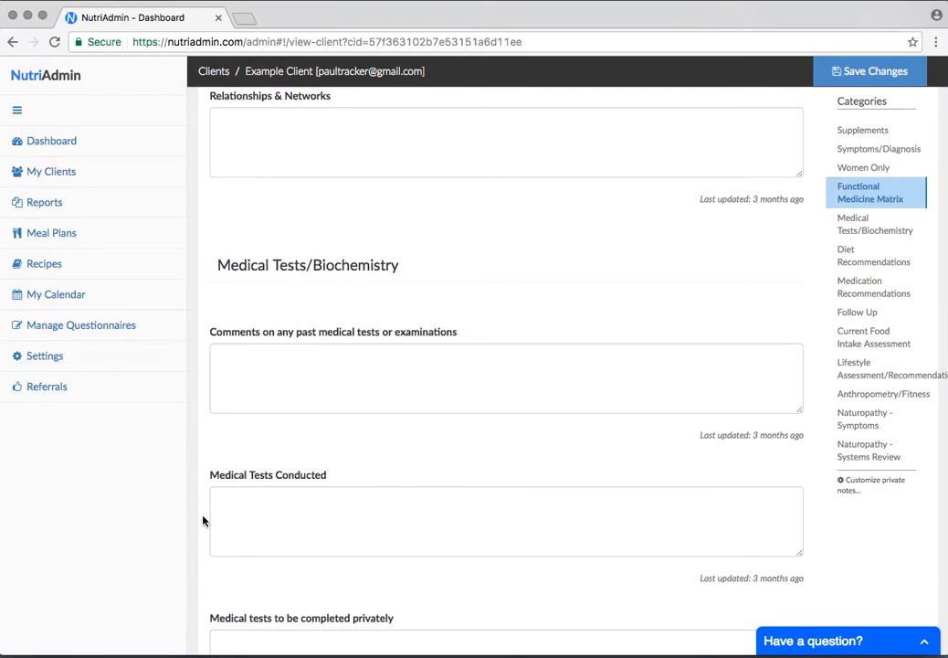
scroll(203, 521, "down", 12)
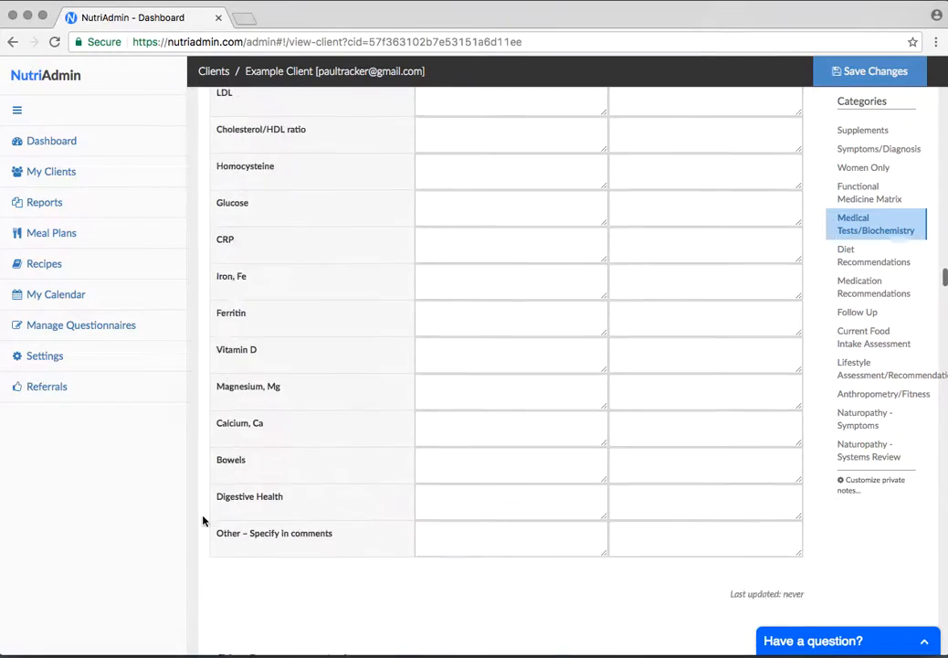
Review the Diet Recommendations and Medication Recommendations sections of the private notes, then return to the Supplements section
scroll(203, 520, "up", 5)
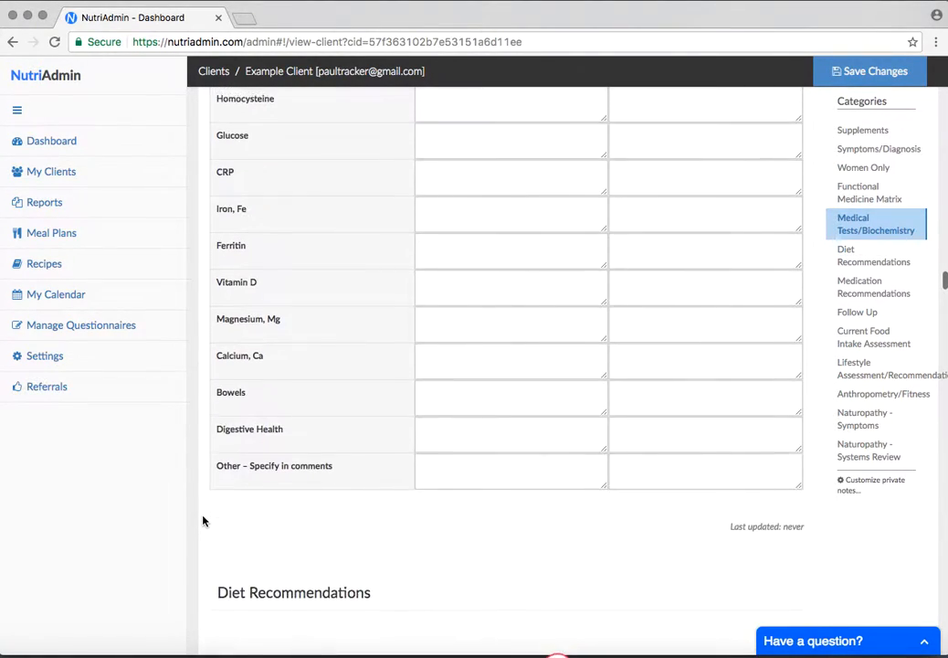
scroll(234, 499, "down", 15)
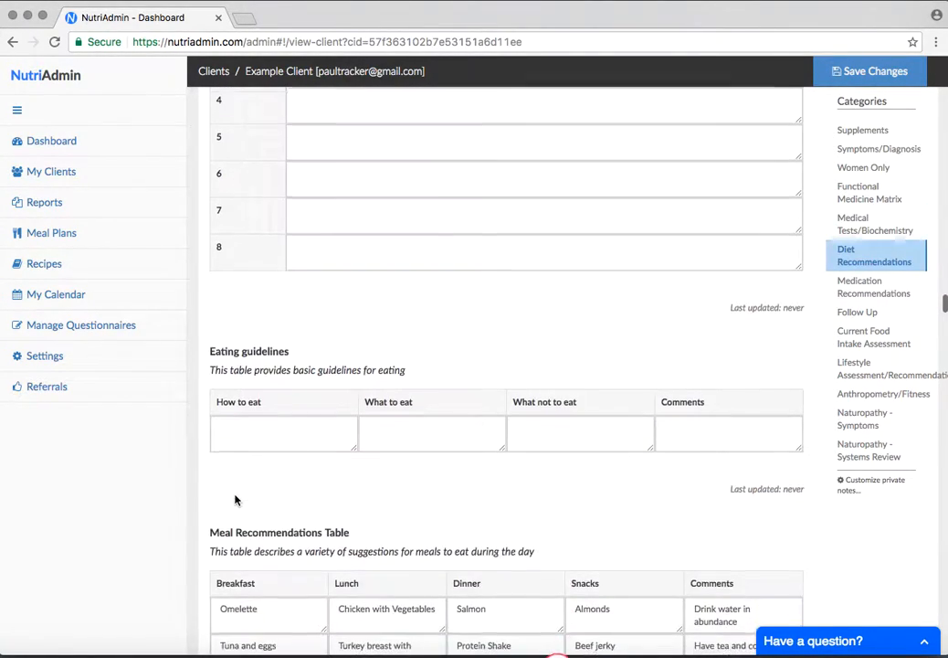
scroll(235, 494, "down", 2)
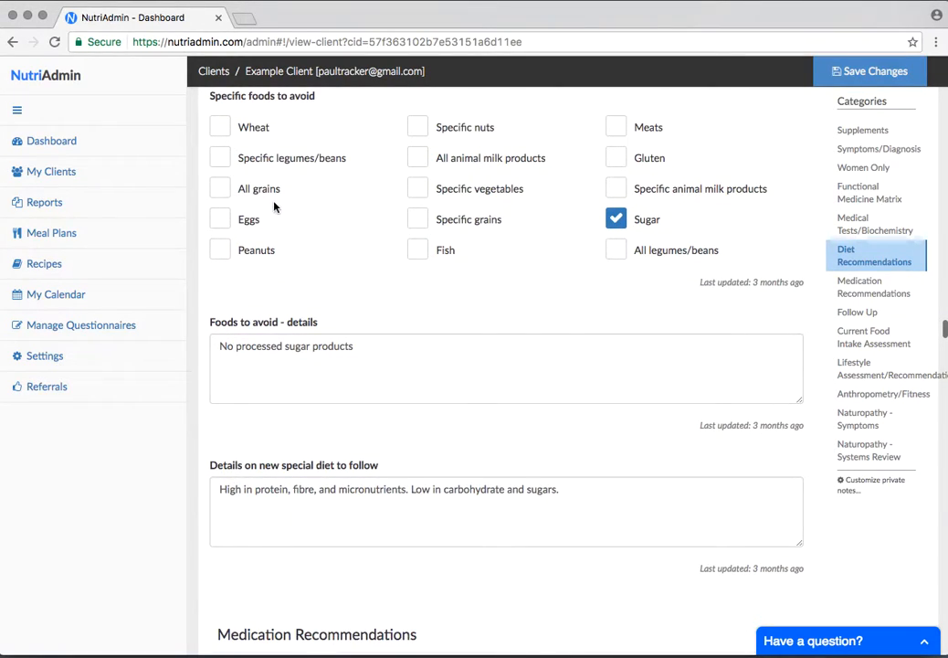
scroll(218, 224, "up", 1)
scroll(387, 373, "down", 10)
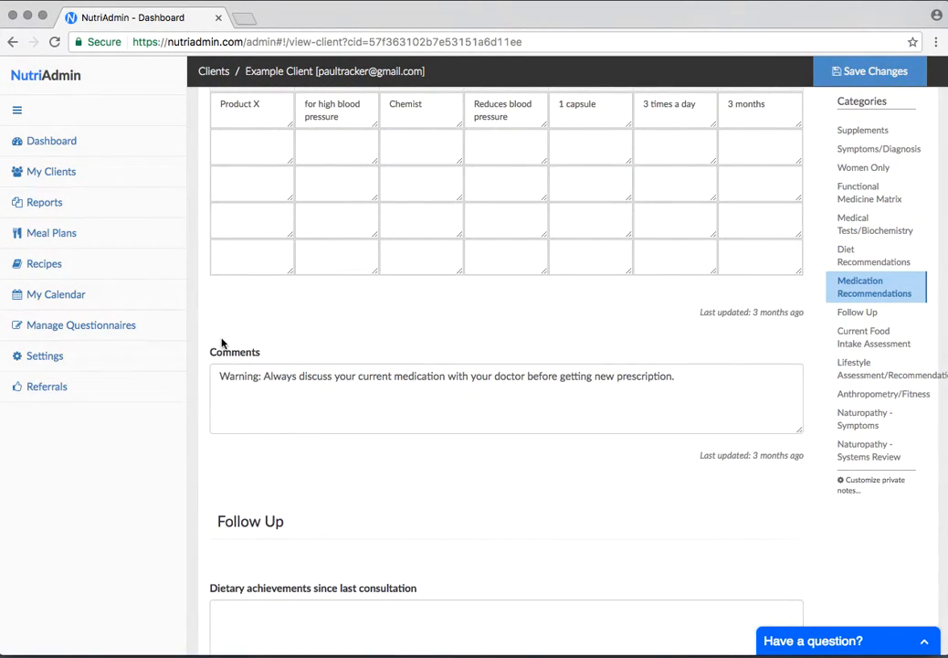
scroll(193, 341, "up", 10)
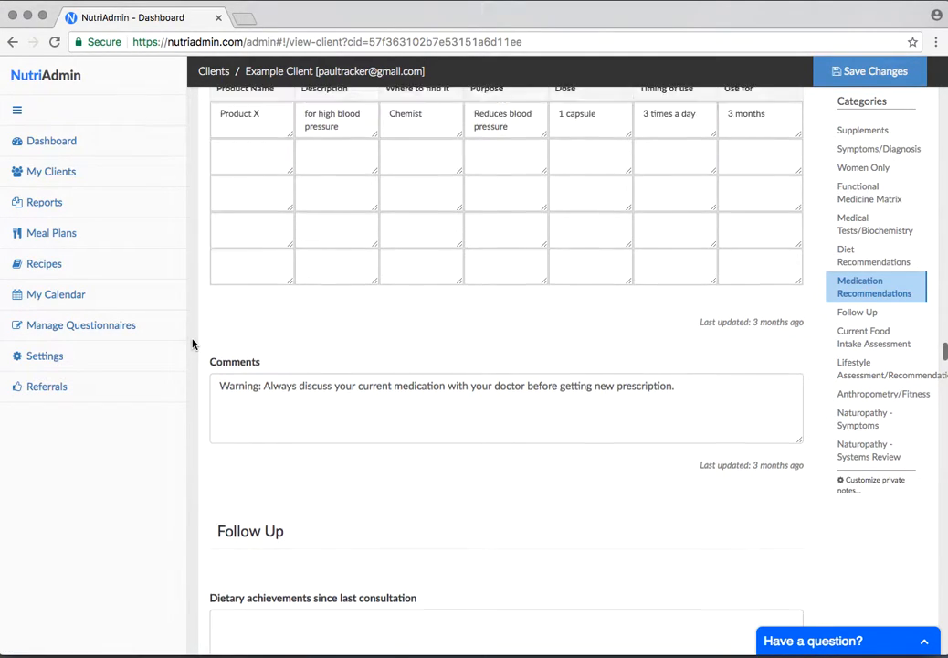
scroll(193, 343, "up", 3)
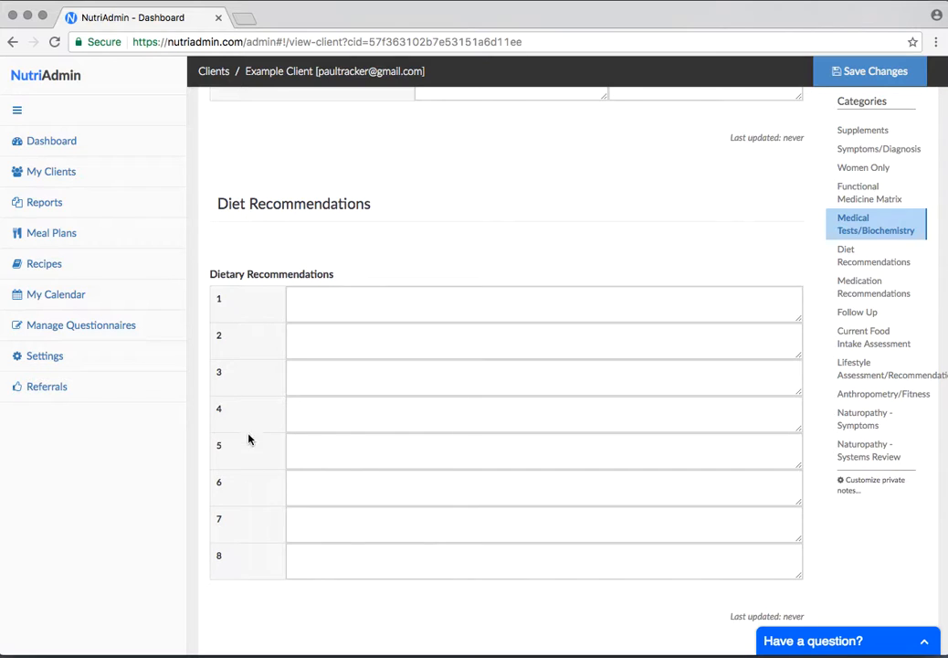
scroll(203, 461, "up", 20)
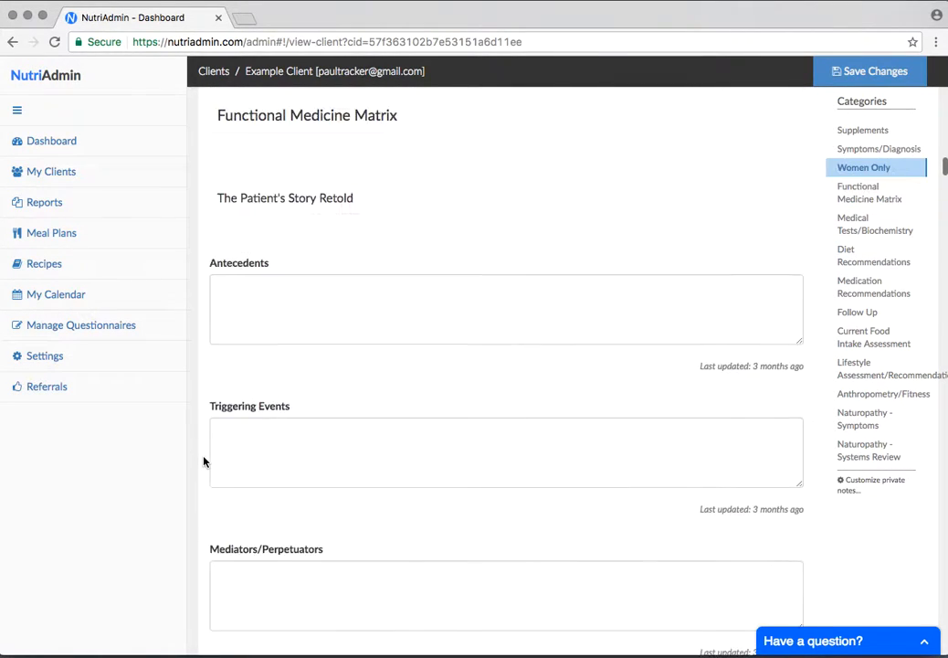
scroll(203, 462, "up", 15)
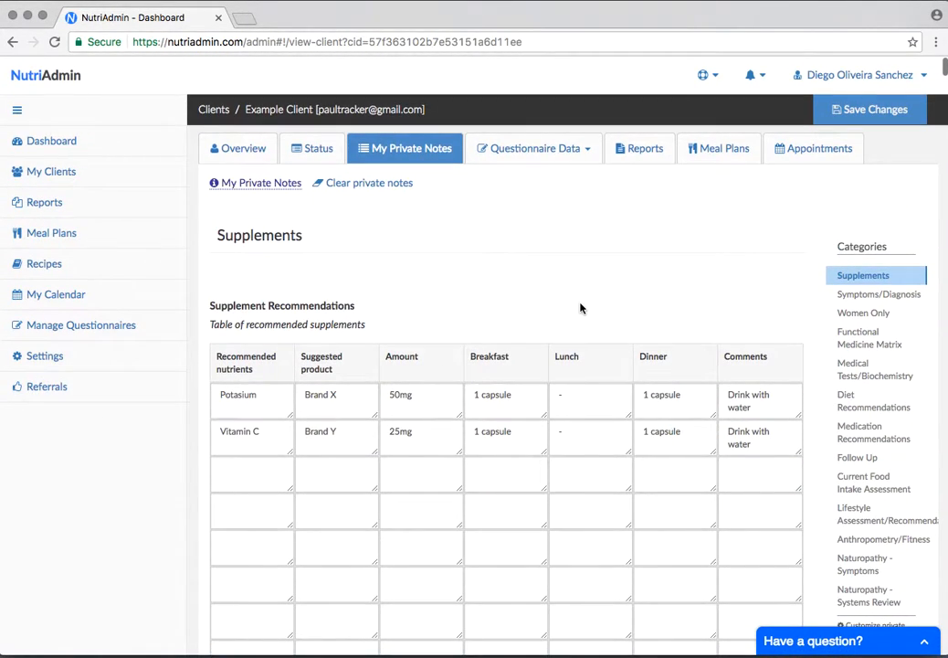
Open the private notes customization page, leaving the client's record without saving
scroll(581, 308, "down", 3)
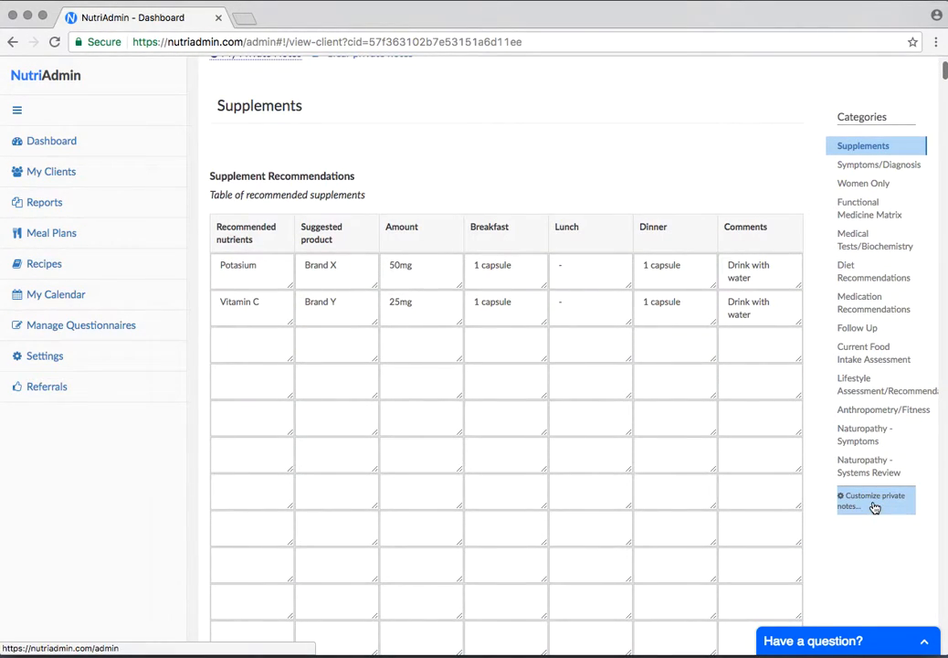
left_click(873, 506)
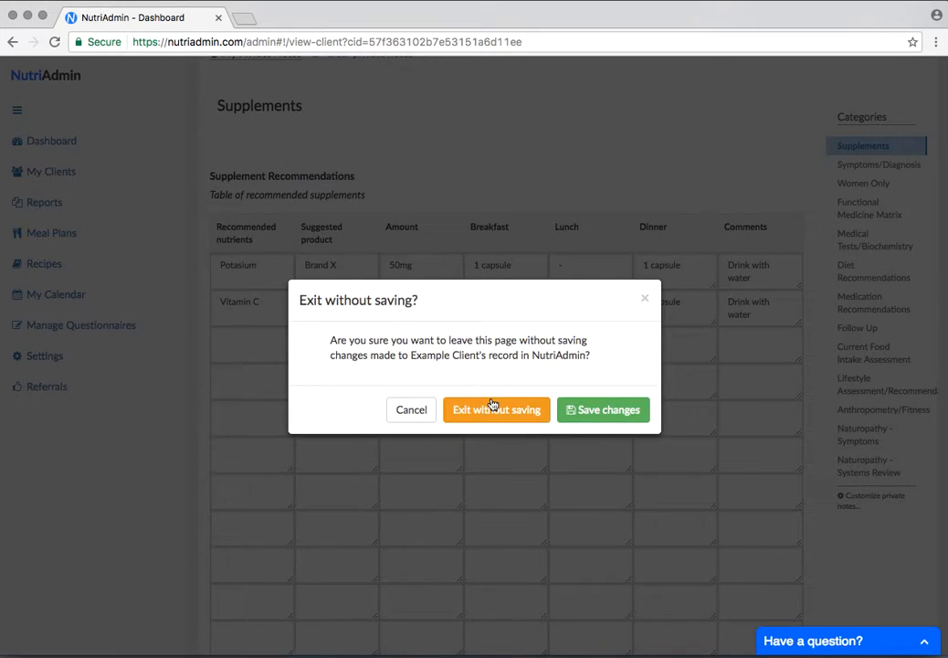
left_click(491, 403)
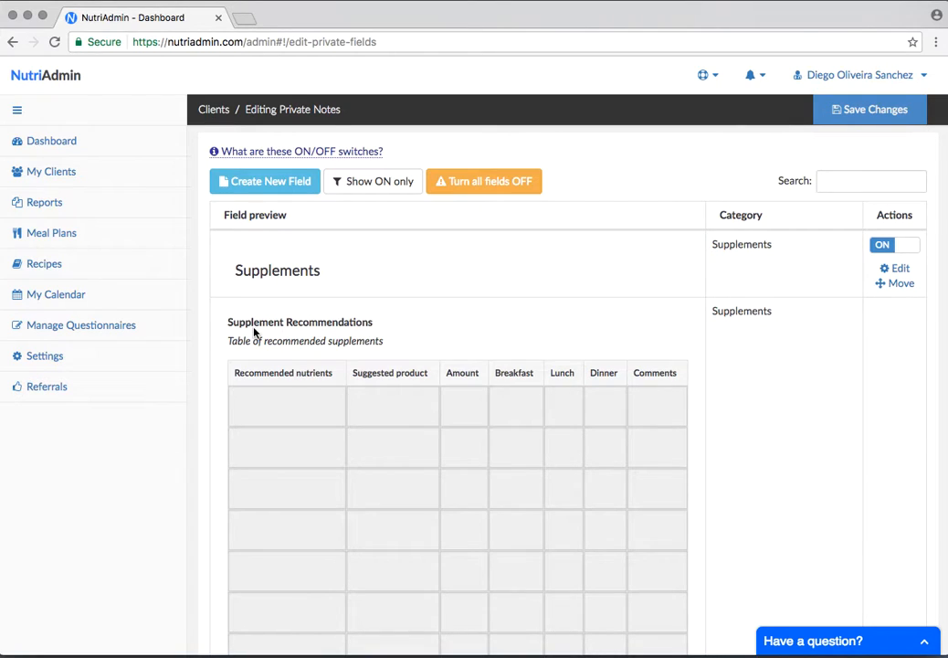
Examine the customizable fields and their ON/OFF switches from Supplements through the Functional Medicine Matrix category
scroll(212, 401, "down", 2)
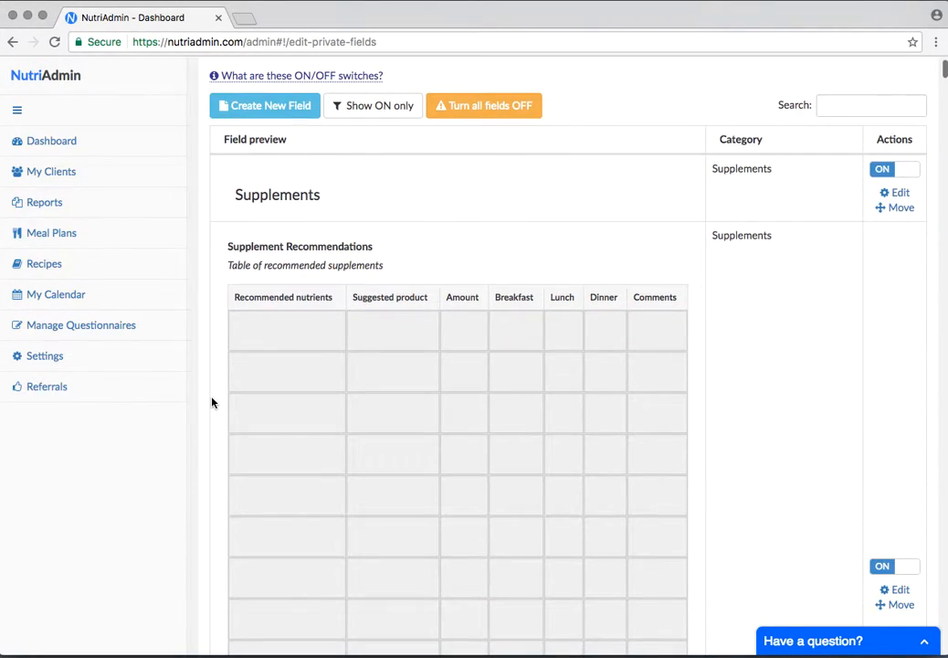
scroll(190, 334, "down", 5)
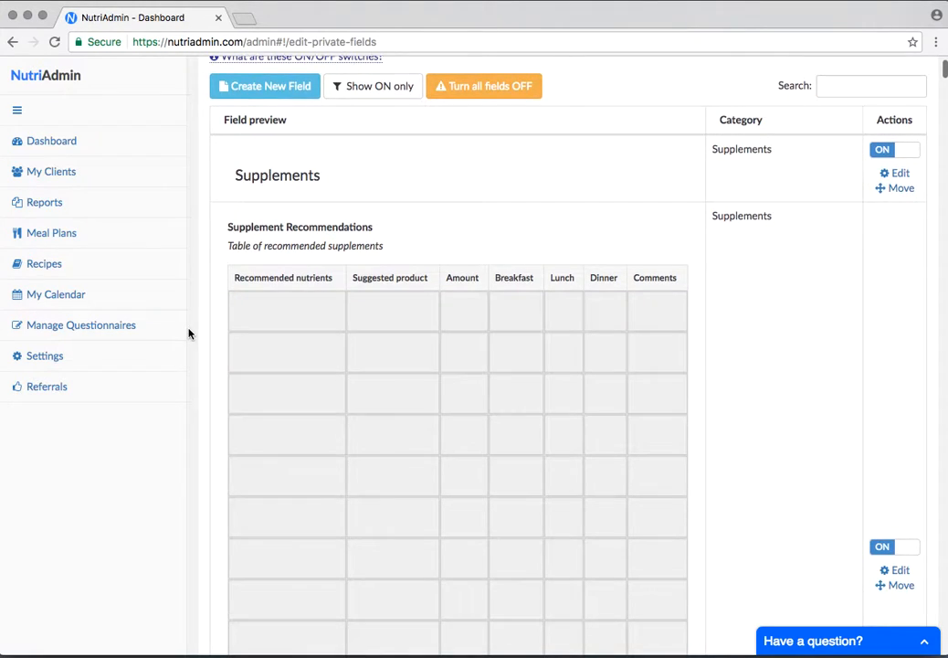
scroll(194, 397, "down", 10)
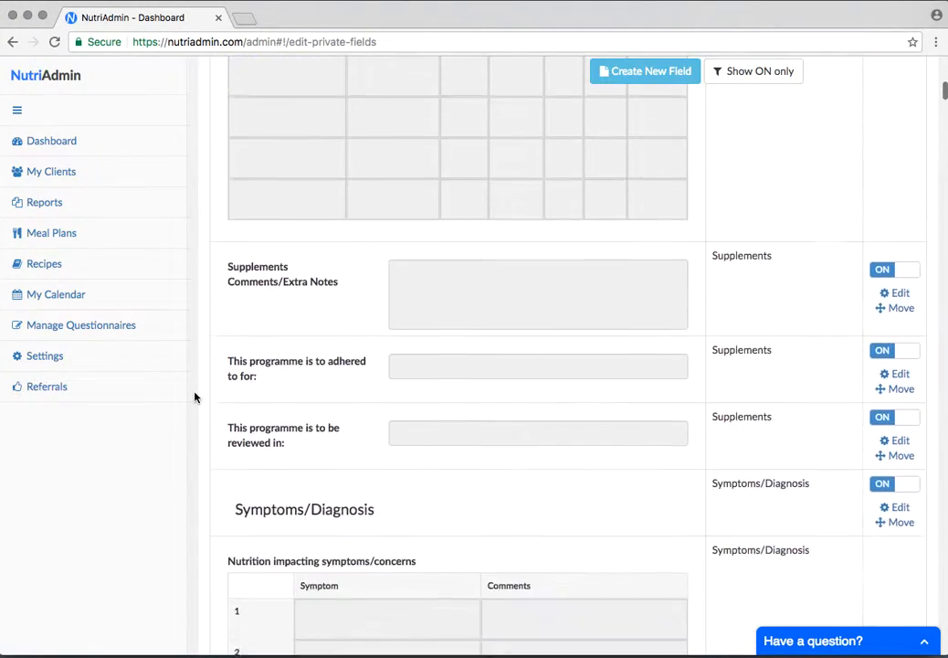
scroll(365, 473, "down", 1)
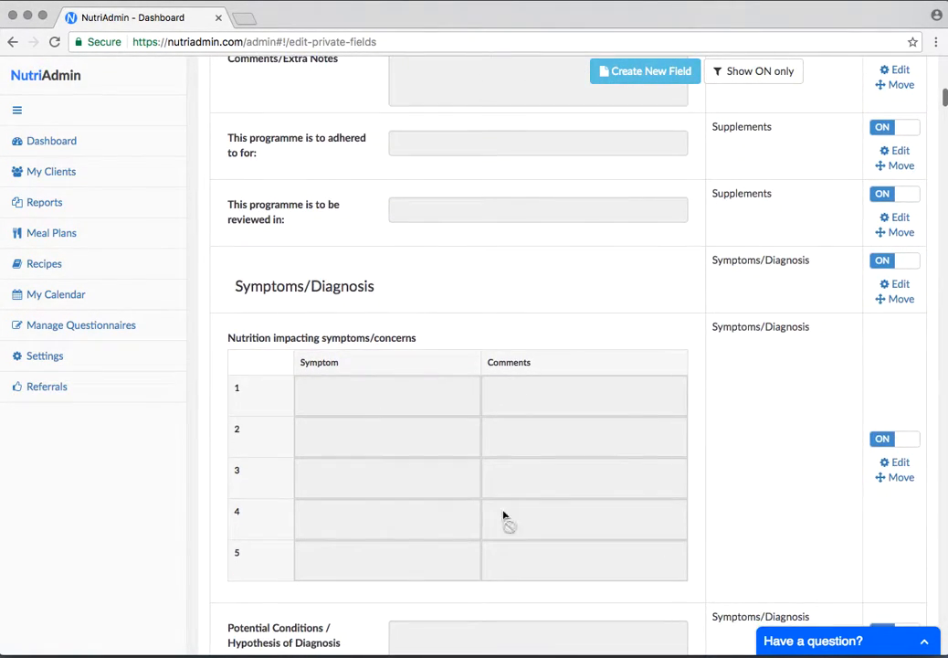
scroll(419, 560, "down", 7)
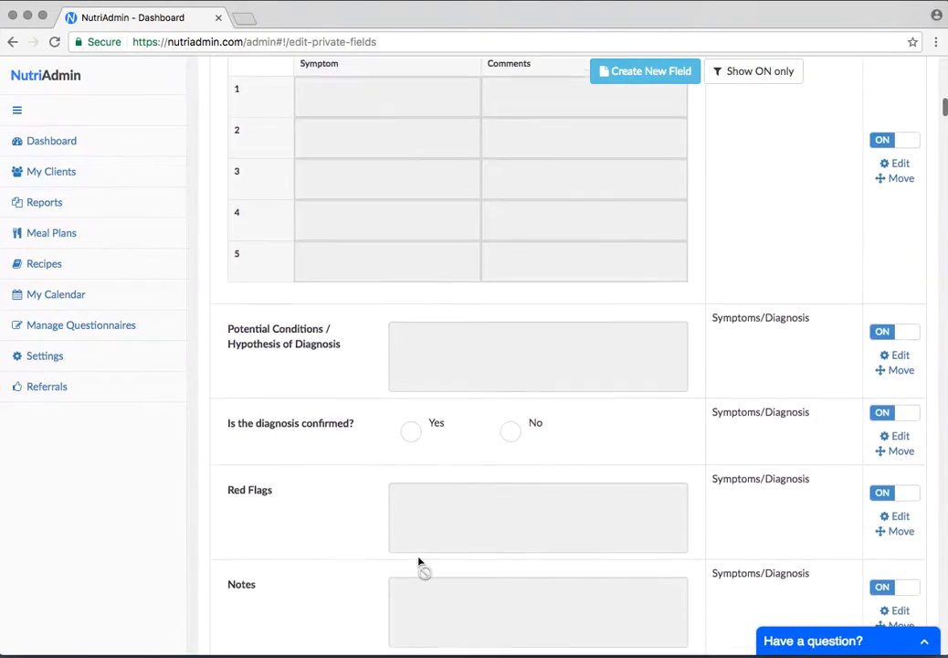
scroll(278, 415, "down", 4)
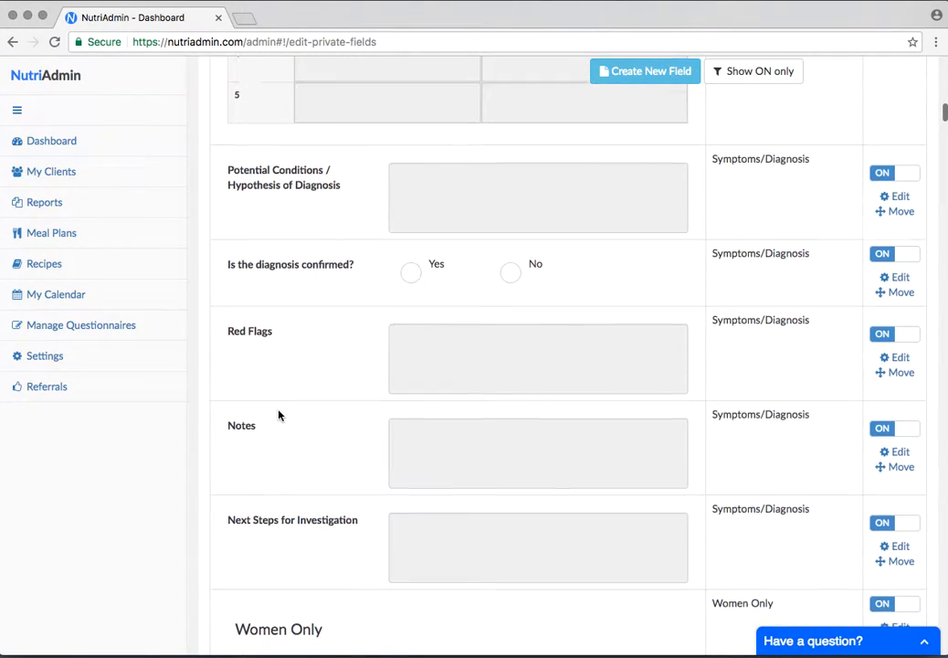
scroll(278, 415, "down", 1)
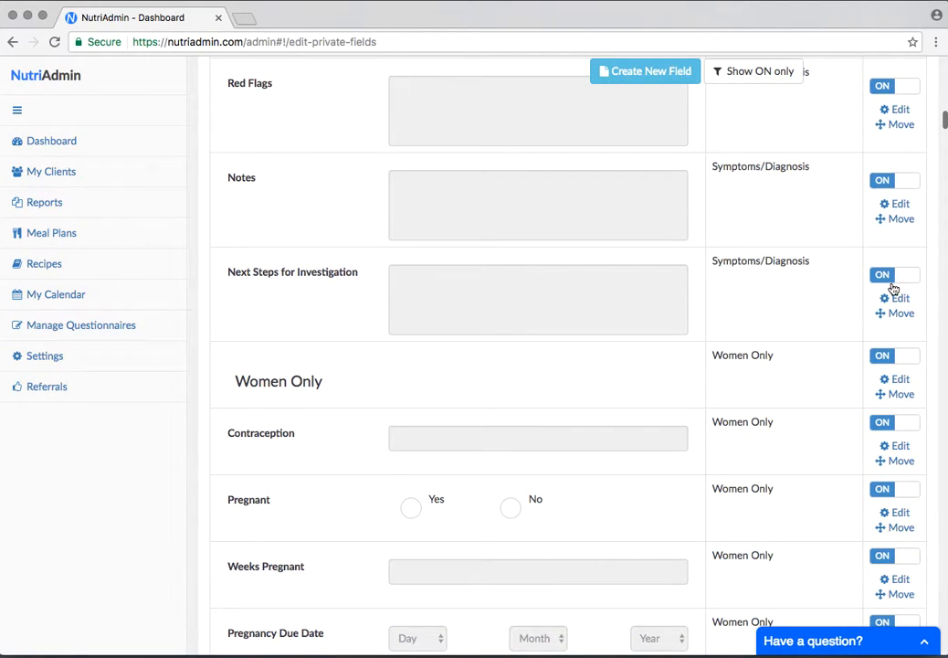
scroll(683, 309, "down", 13)
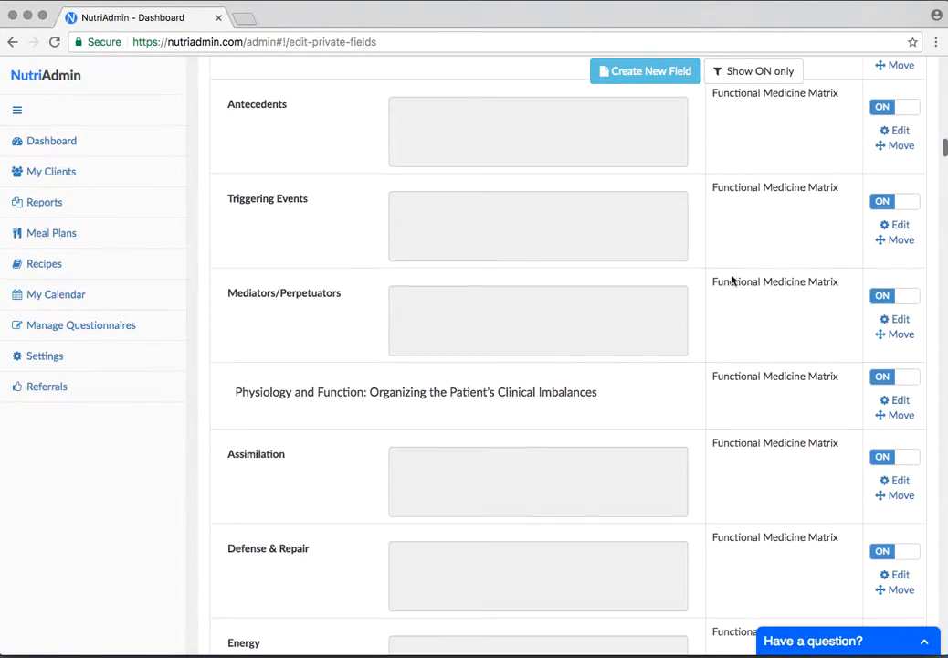
Examine the field previews and switches from Medical Tests/Biochemistry through the Anthropometry/Fitness category
scroll(345, 376, "down", 10)
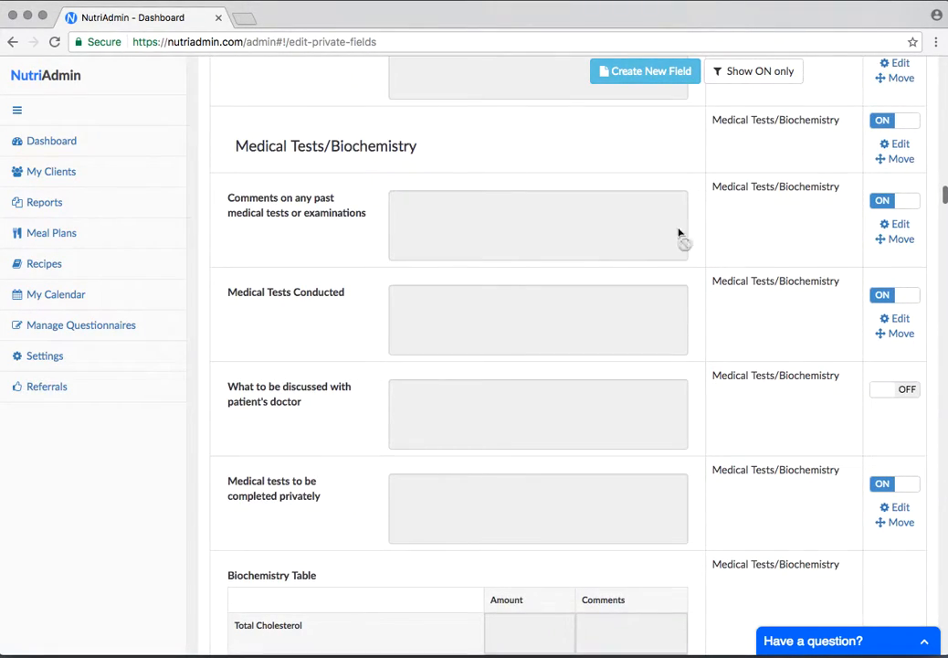
scroll(448, 383, "down", 2)
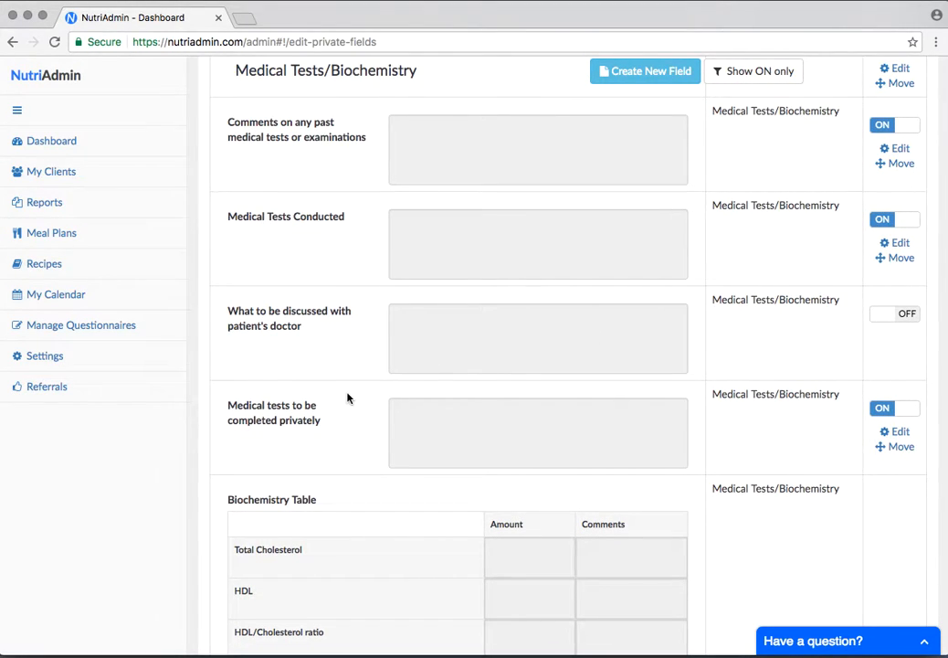
scroll(347, 397, "down", 15)
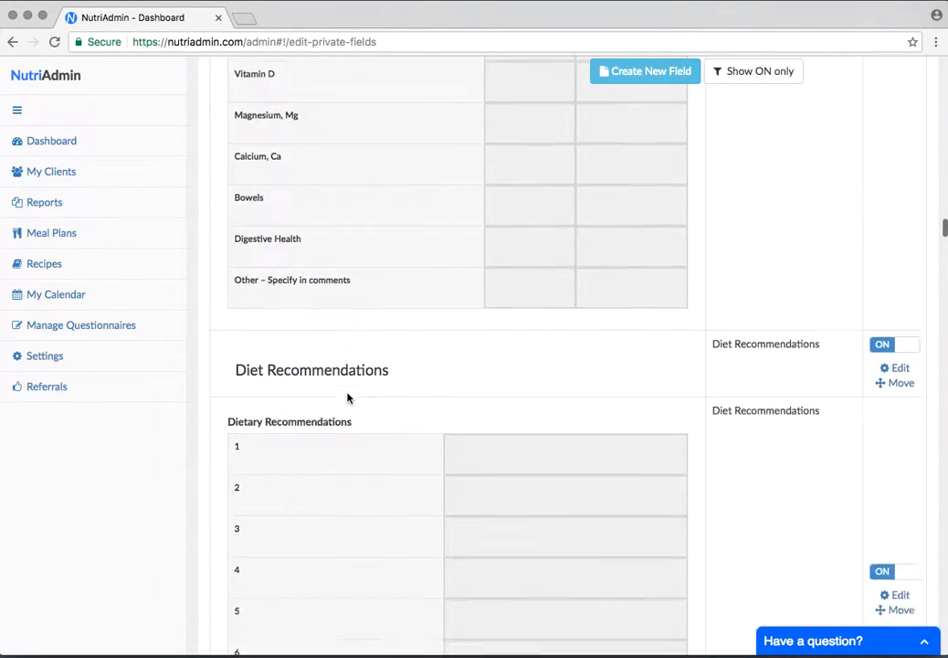
scroll(347, 398, "down", 20)
scroll(347, 397, "down", 20)
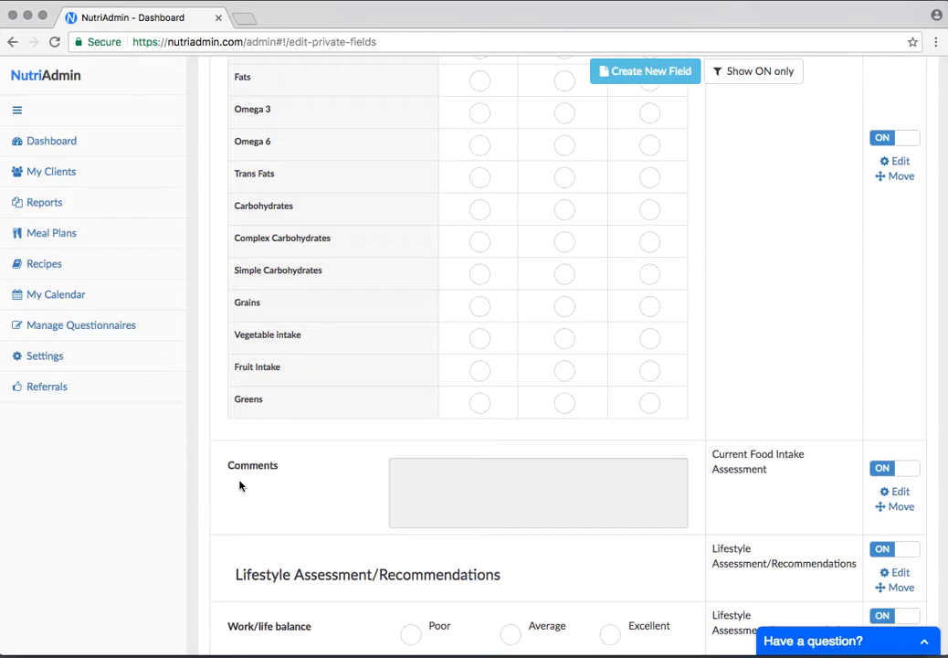
scroll(240, 485, "down", 15)
scroll(239, 485, "down", 5)
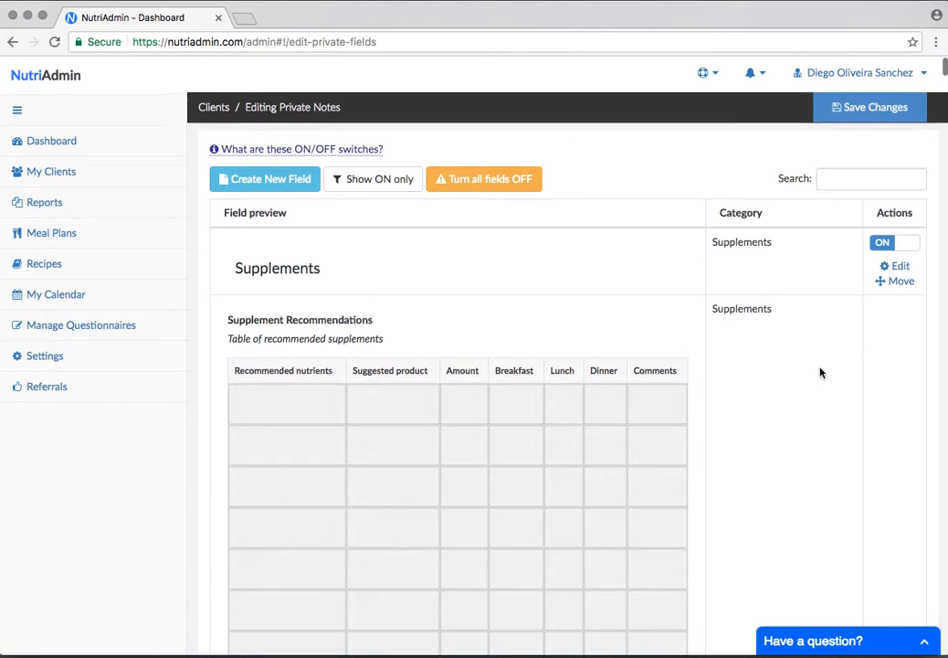
Switch off the Supplements heading and the Supplement Recommendations table in the private notes fields
scroll(477, 233, "down", 1)
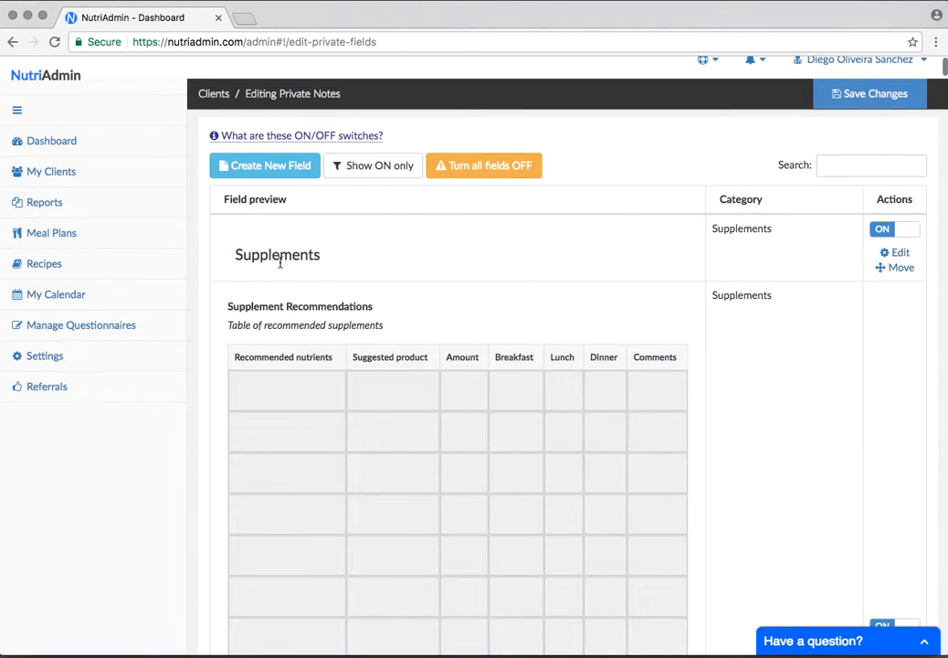
left_click(892, 239)
scroll(514, 303, "down", 3)
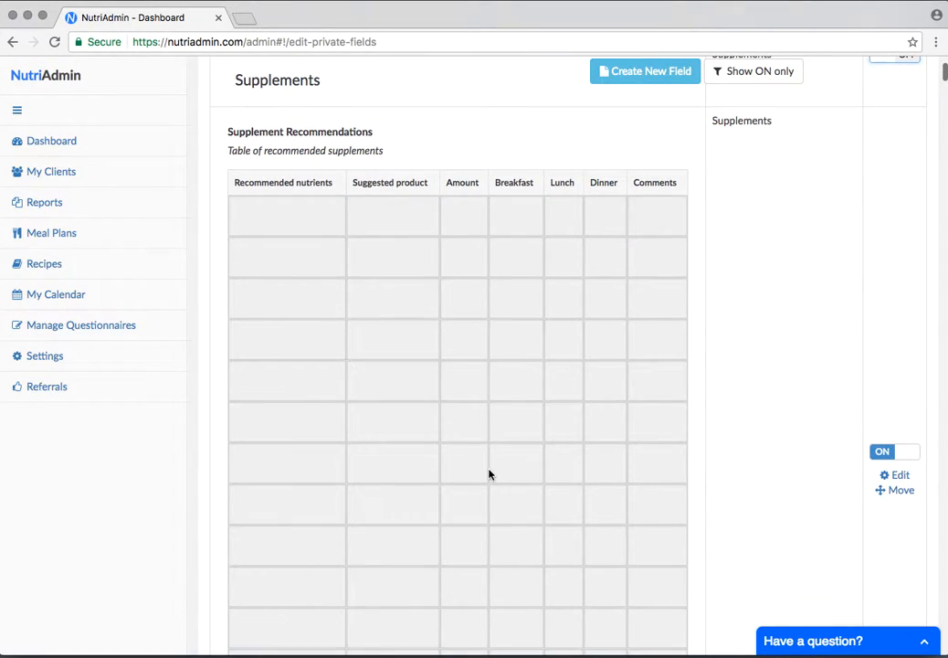
scroll(488, 474, "down", 2)
left_click(897, 383)
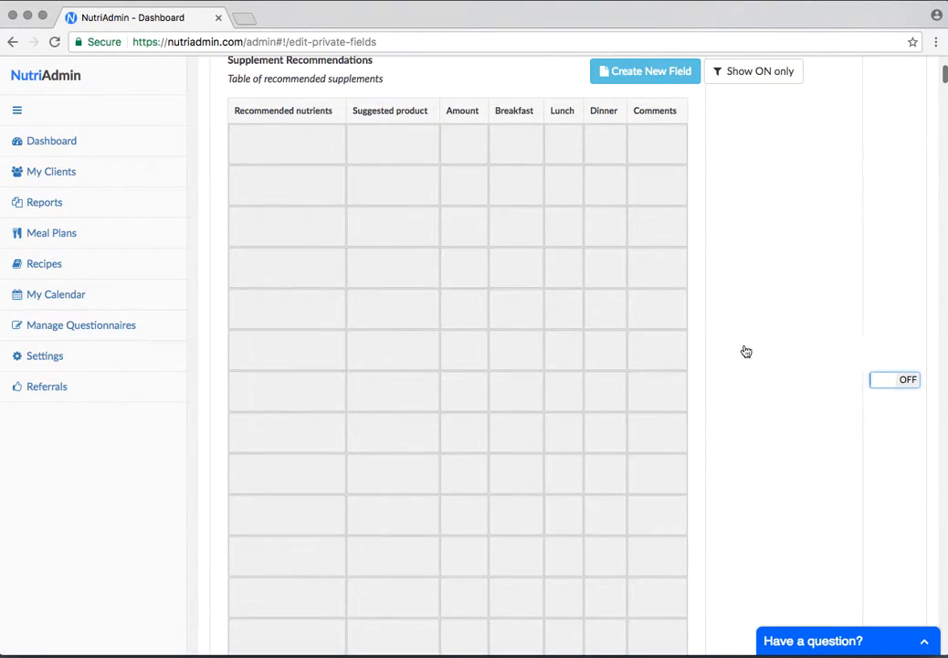
Filter the private notes fields to show only those that are switched on
scroll(578, 348, "down", 10)
scroll(578, 345, "down", 5)
scroll(577, 345, "up", 15)
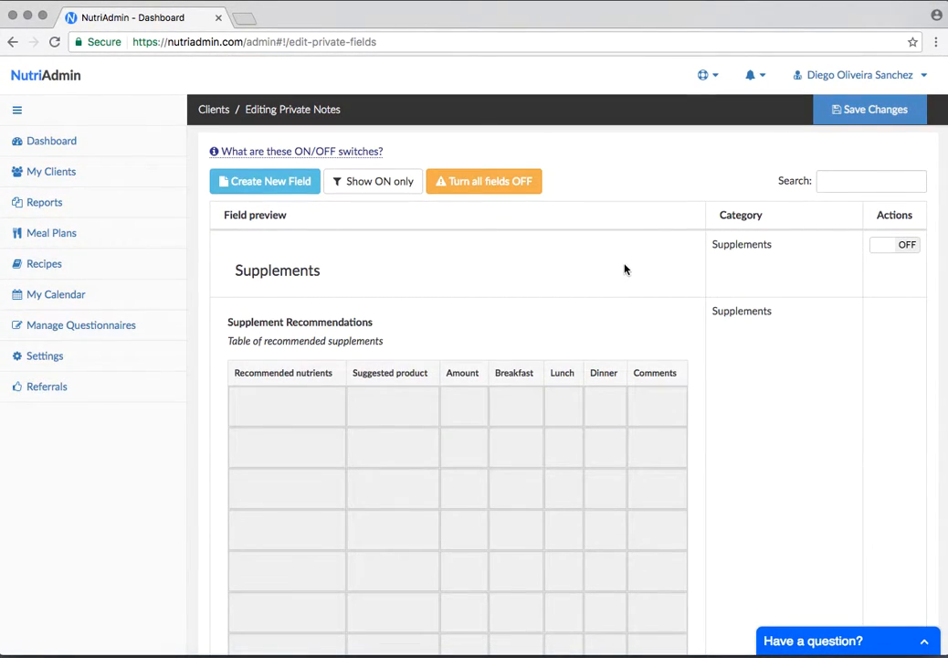
scroll(624, 268, "down", 1)
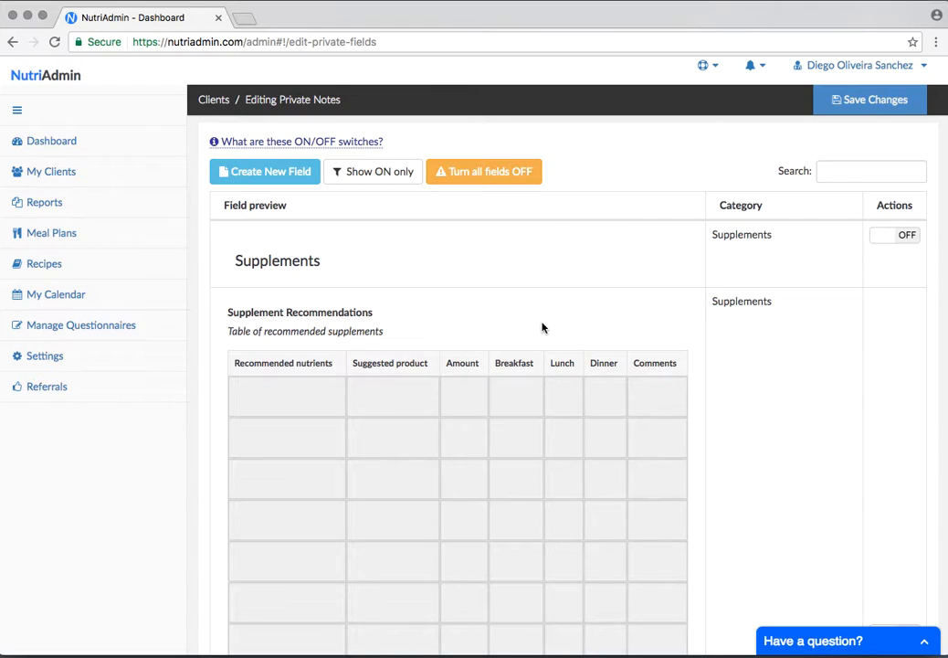
left_click(367, 174)
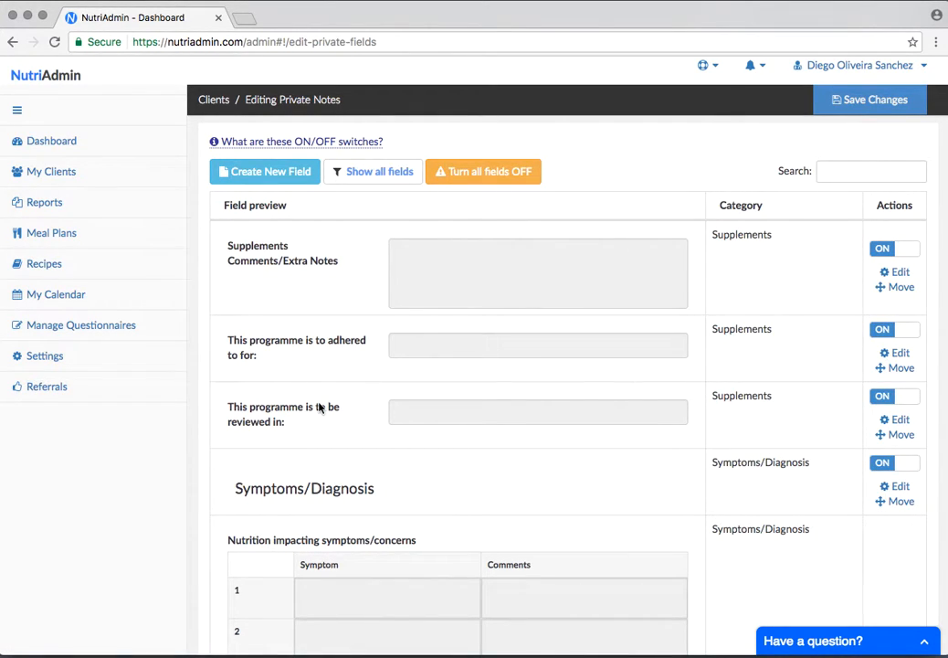
Examine the switched-on fields from Supplements through Symptoms/Diagnosis, Women Only and Functional Medicine Matrix to Medical Tests/Biochemistry
scroll(319, 407, "down", 2)
scroll(419, 477, "down", 10)
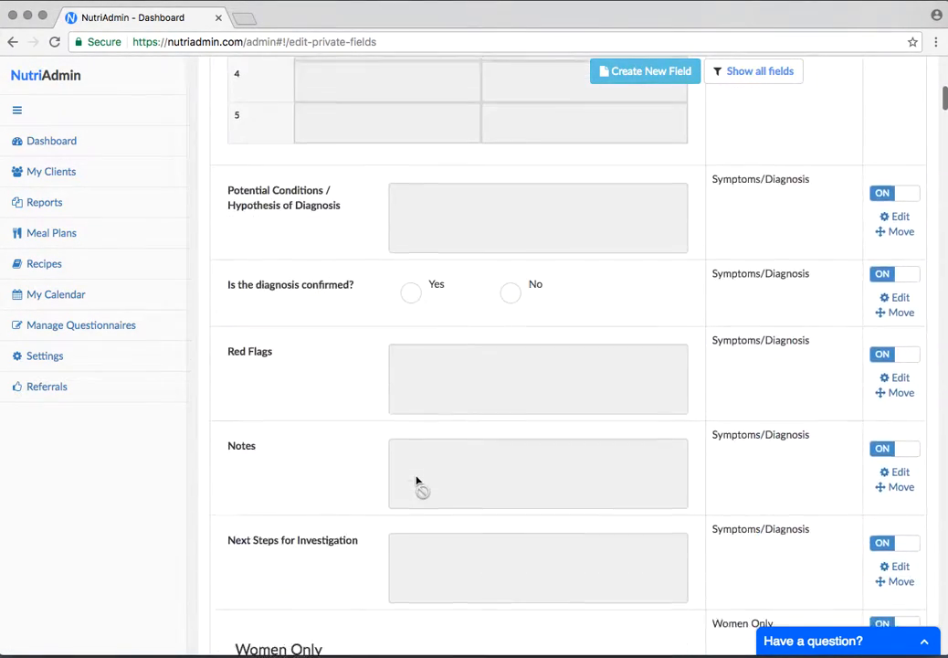
scroll(416, 480, "down", 8)
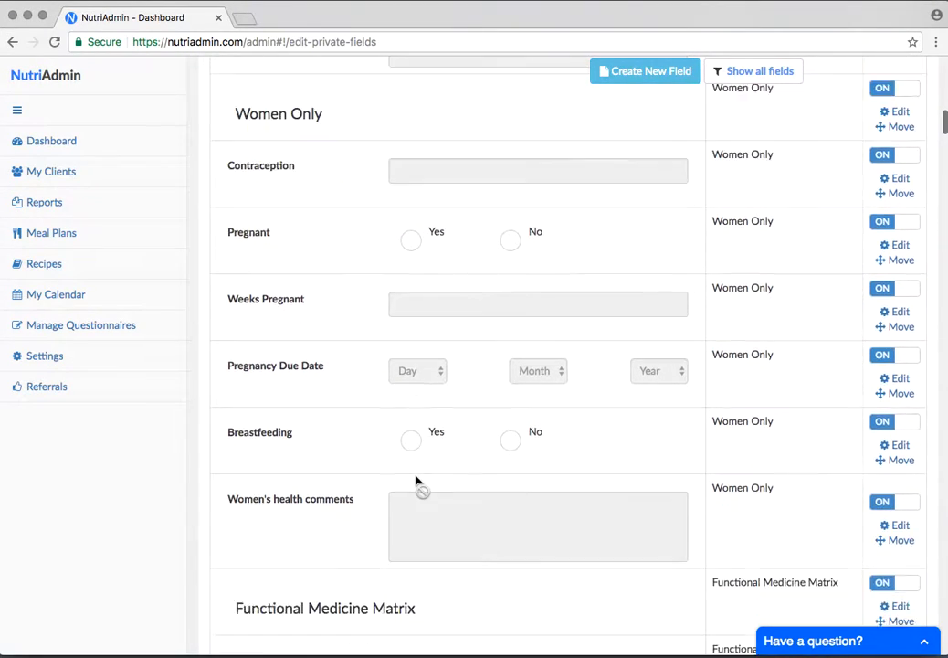
scroll(416, 481, "down", 15)
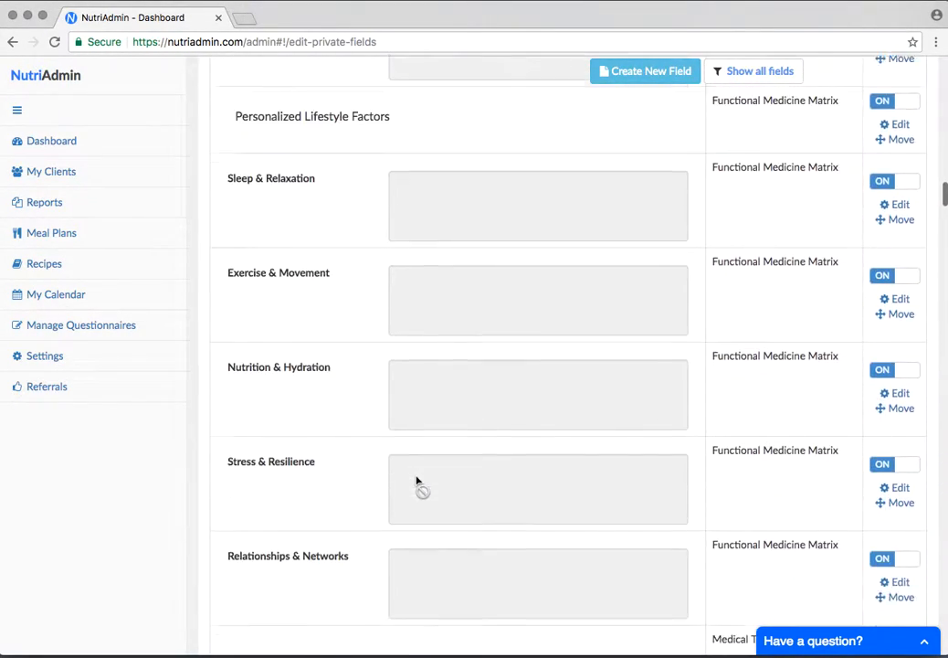
scroll(416, 481, "down", 12)
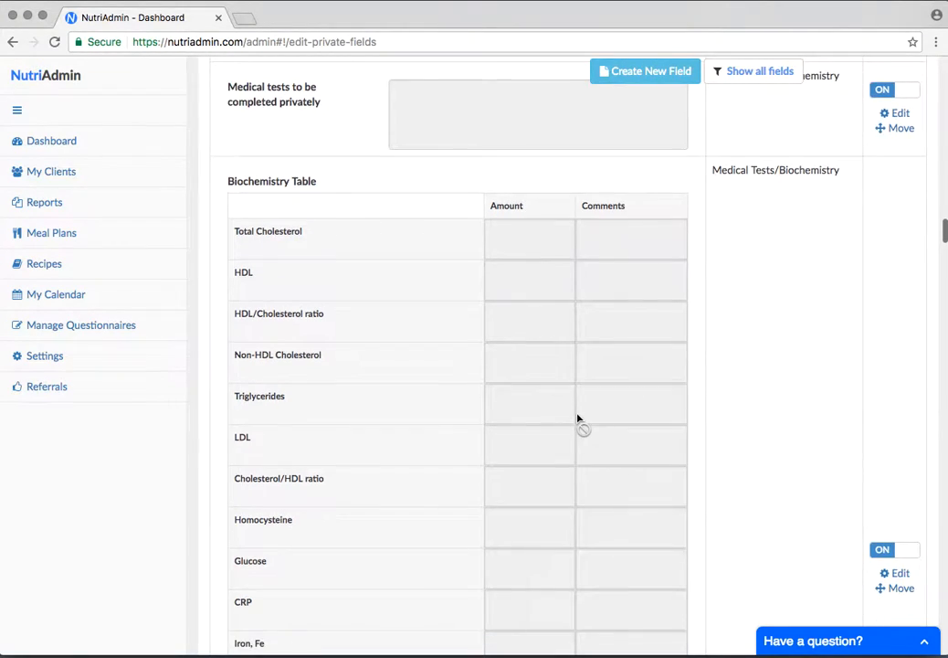
scroll(577, 418, "up", 10)
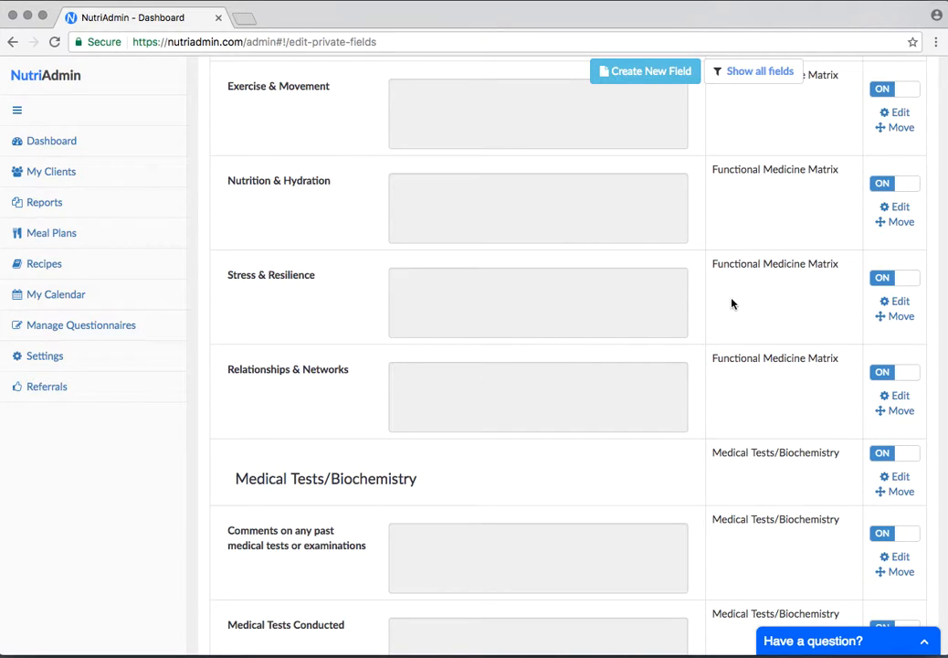
scroll(731, 303, "down", 2)
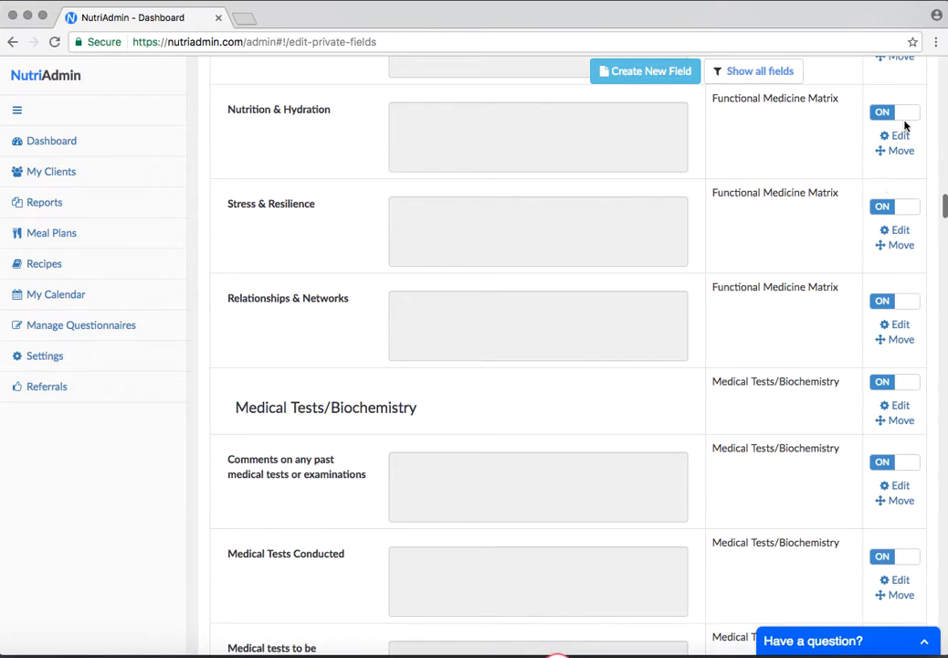
scroll(657, 124, "up", 1)
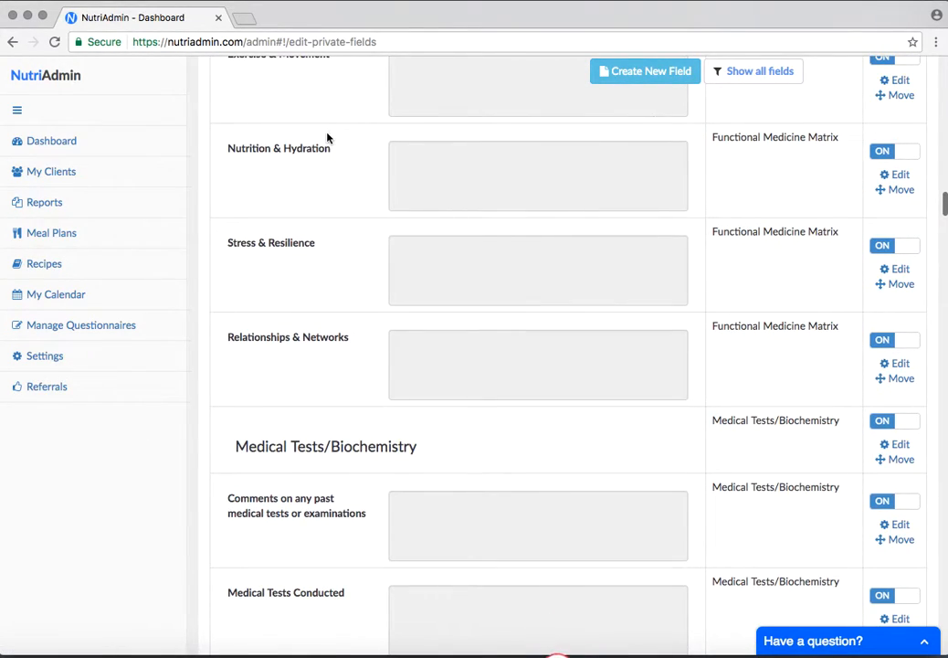
Examine the switched-on fields from Nutrition & Hydration through the Biochemistry Table to the Diet Recommendations category
triple_click(303, 152)
left_click(309, 228)
scroll(344, 345, "down", 7)
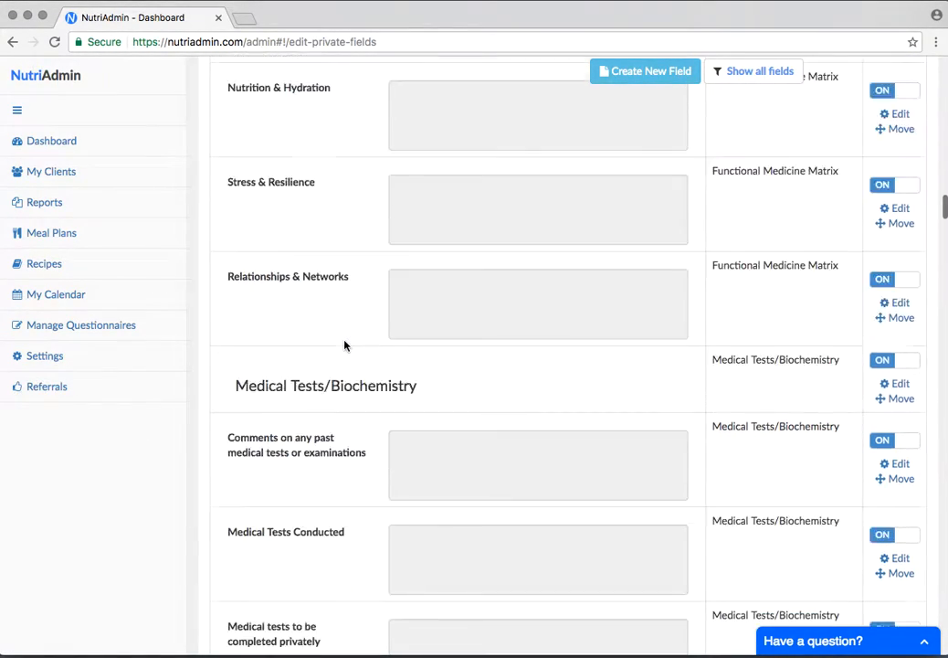
scroll(344, 344, "down", 2)
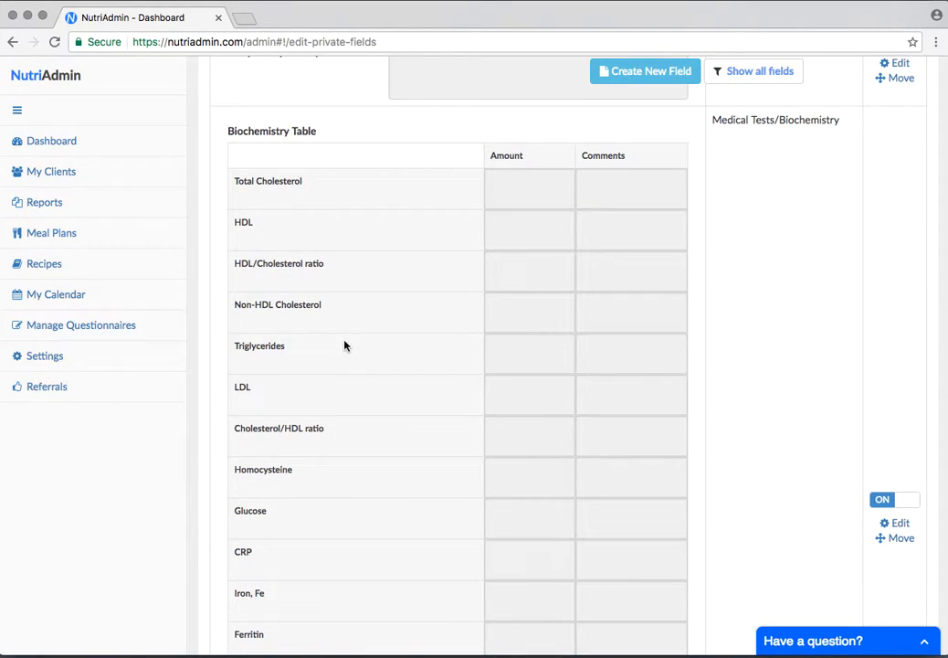
scroll(344, 345, "down", 10)
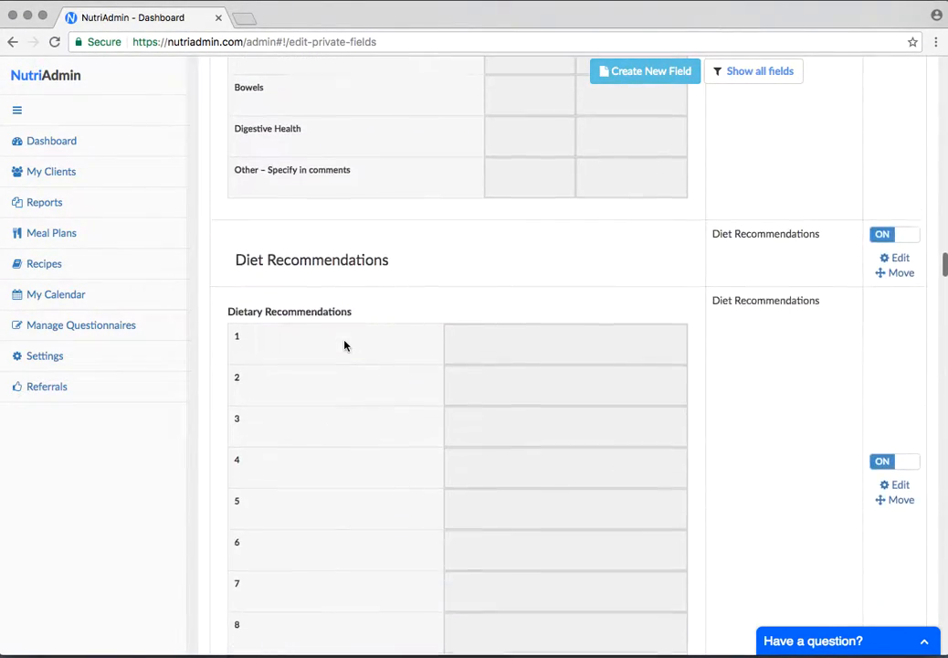
scroll(344, 344, "down", 10)
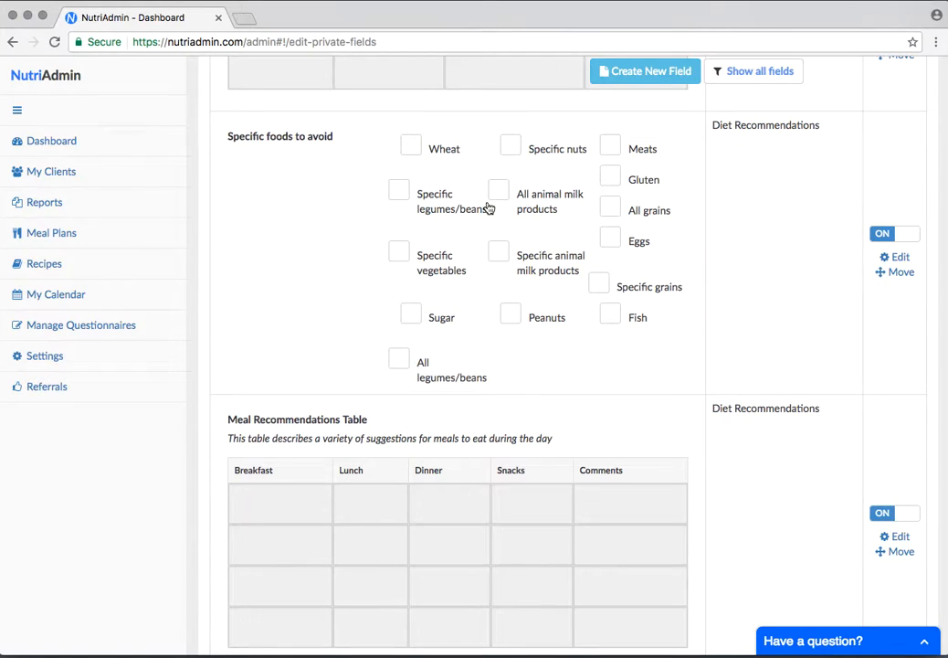
Show all private notes fields again and search them for "supple", checking the matching entries
scroll(488, 208, "up", 20)
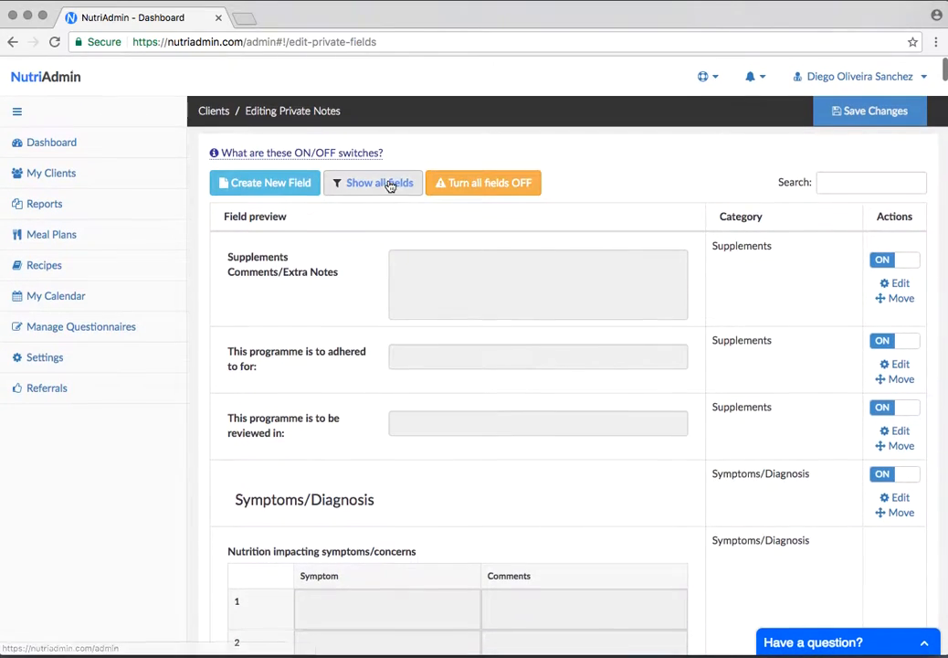
left_click(391, 186)
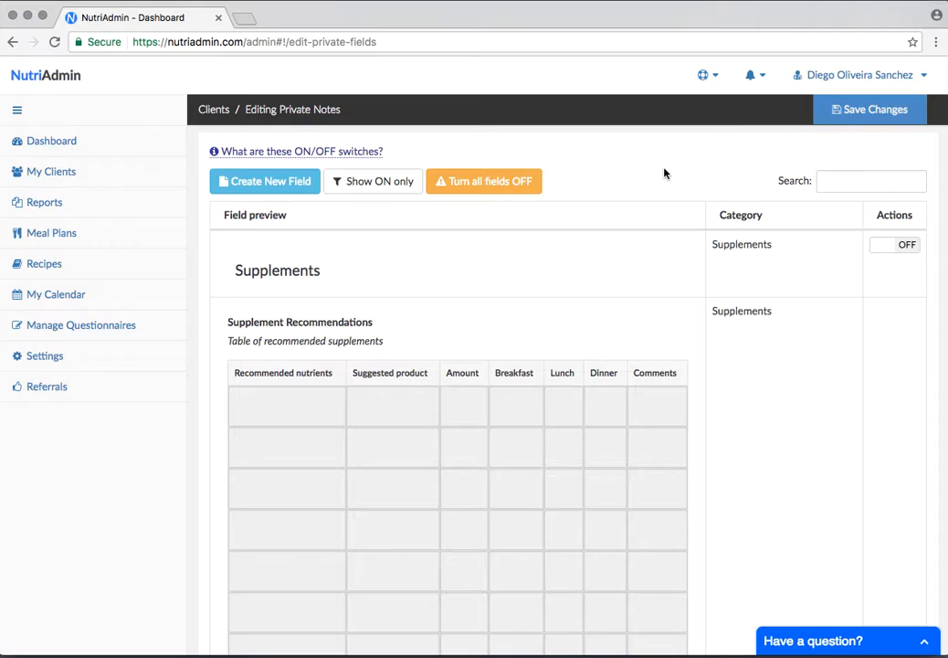
left_click(857, 185)
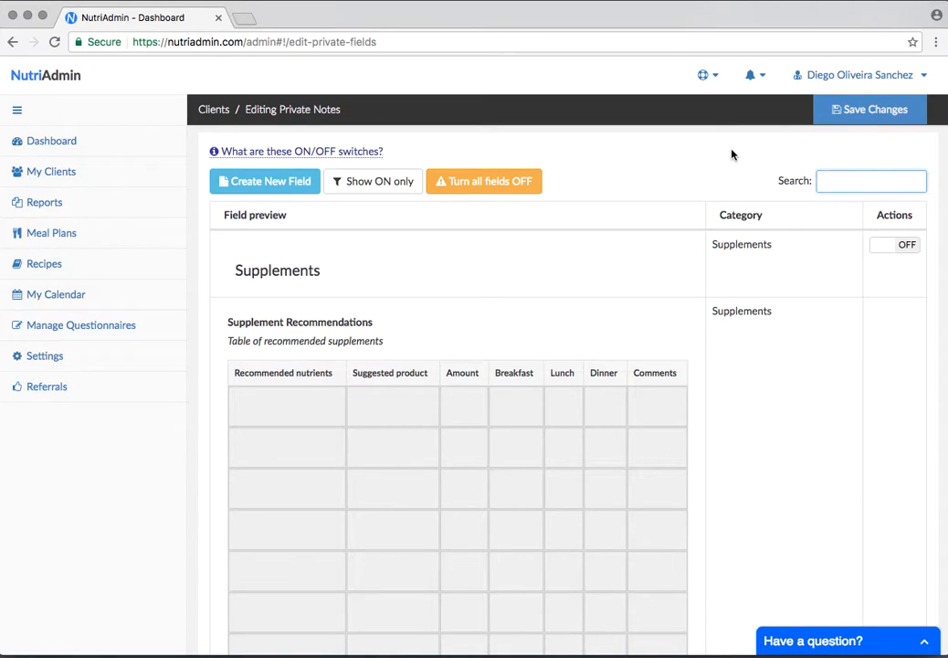
type("supple")
scroll(628, 282, "down", 10)
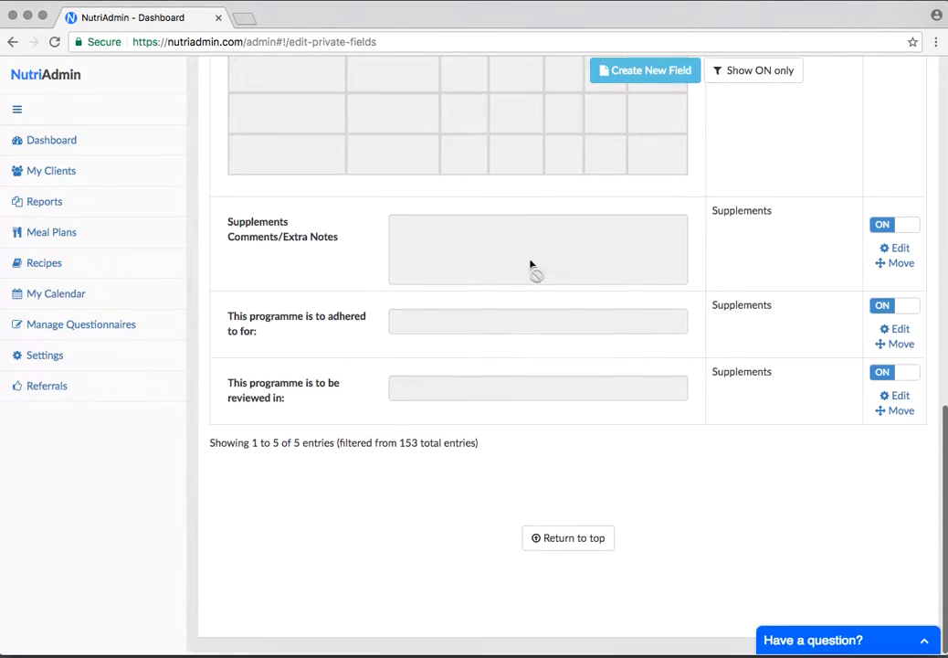
scroll(361, 383, "up", 10)
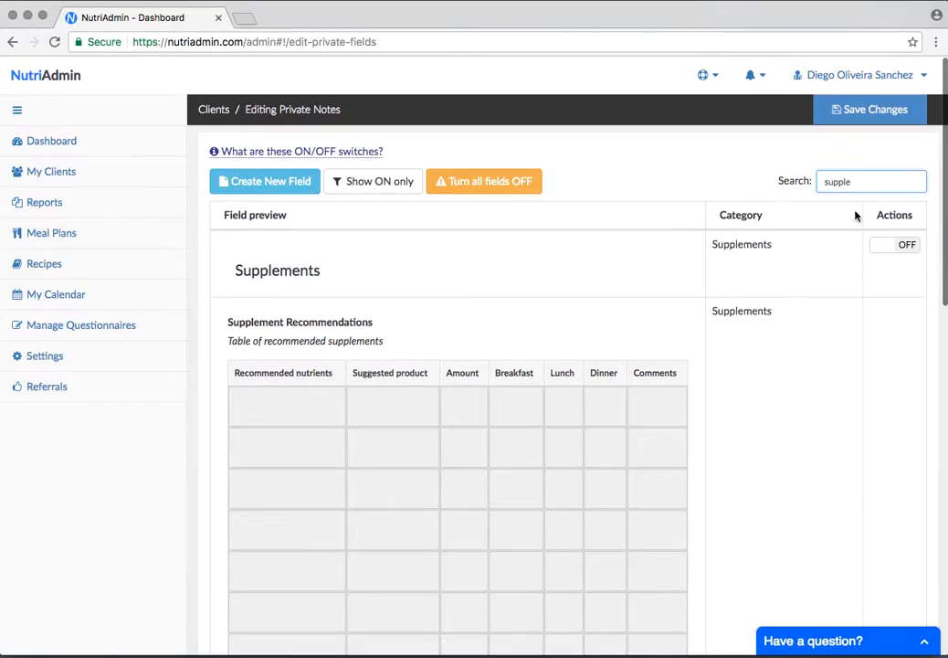
Clear the search term so the full field list is unfiltered
double_click(868, 185)
key("BackSpace")
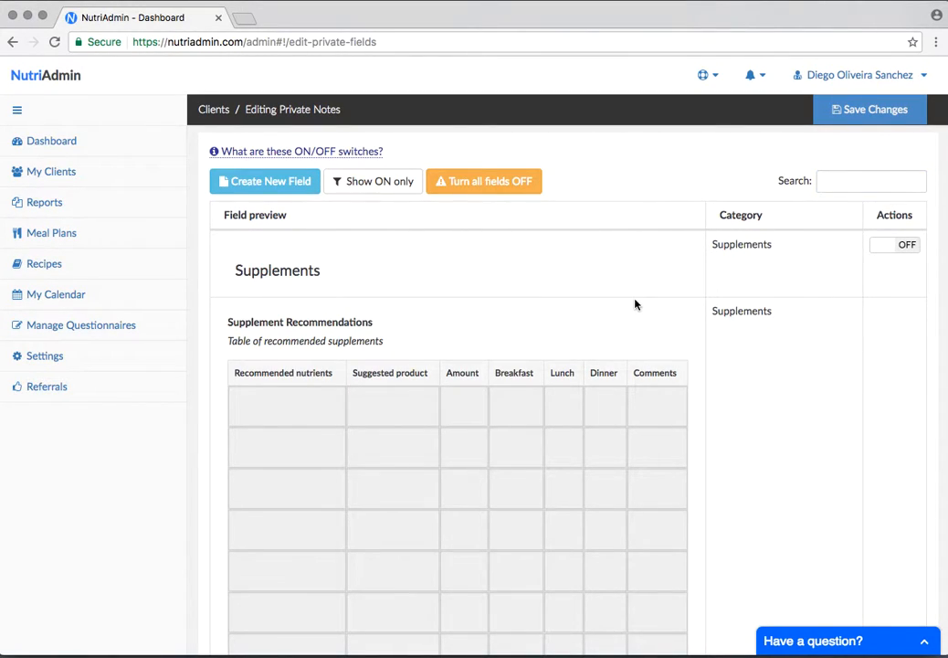
left_click(859, 178)
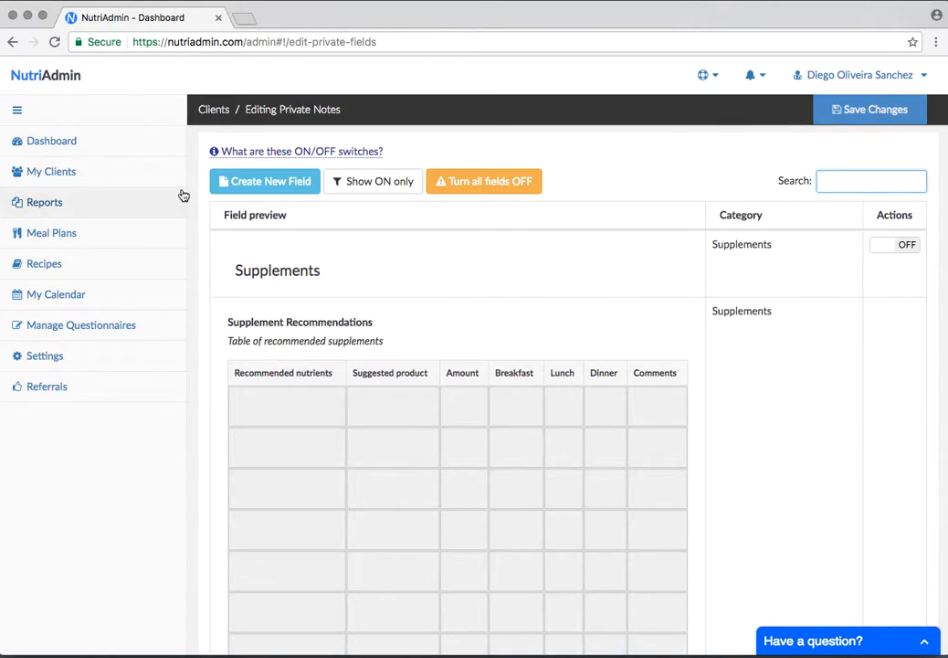
Start creating a custom private notes field named "New field" with the Text type and try its preview
left_click(274, 185)
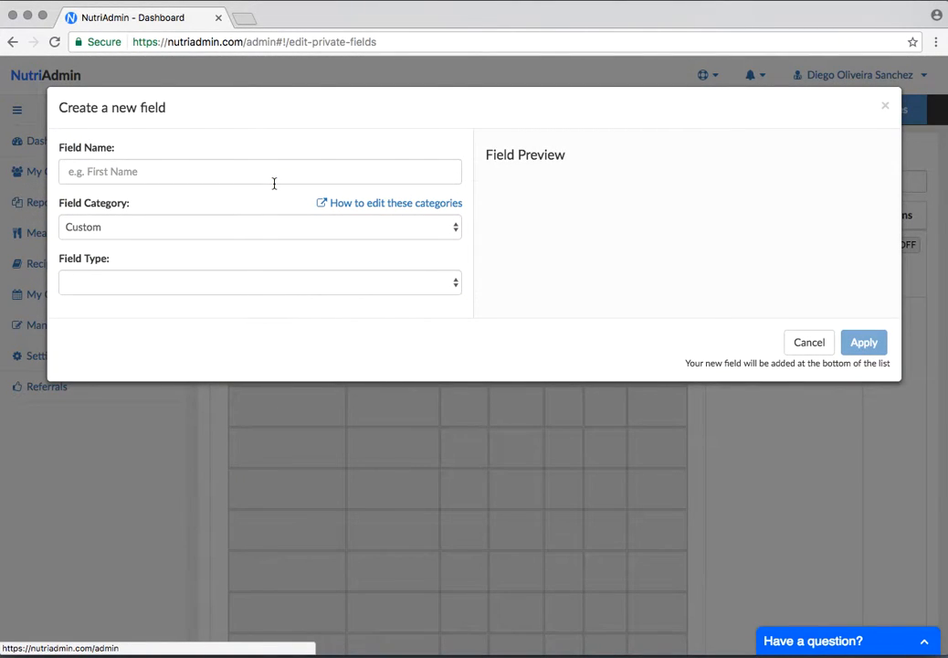
left_click(223, 169)
type("New field")
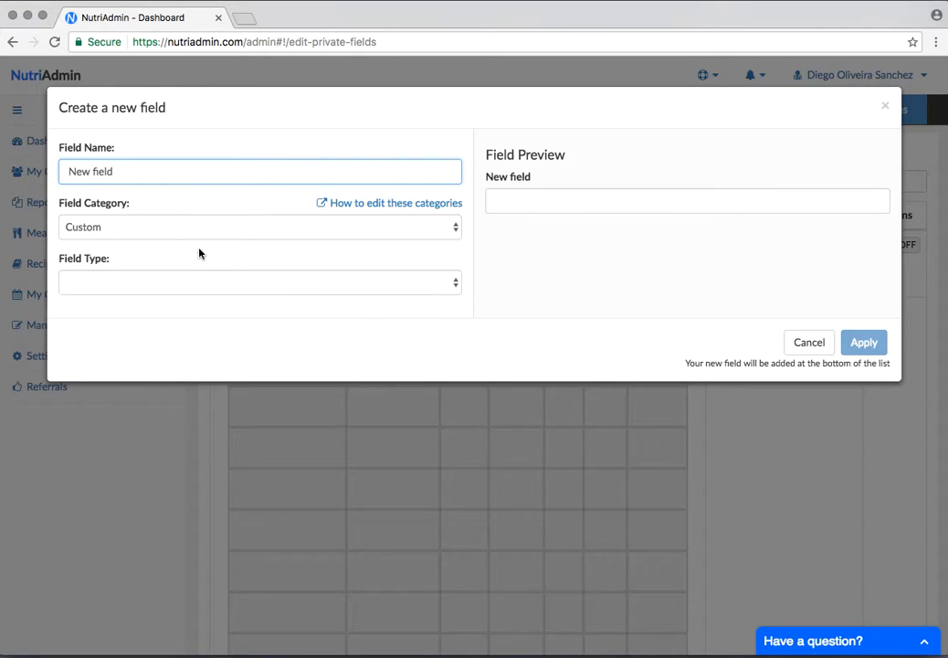
left_click(212, 288)
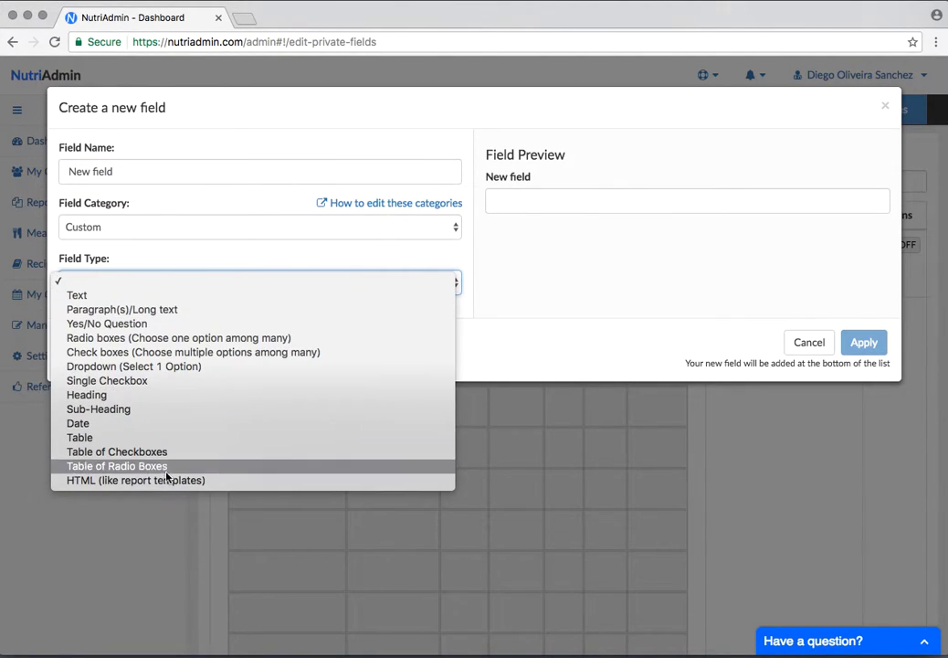
left_click(89, 296)
left_click(545, 202)
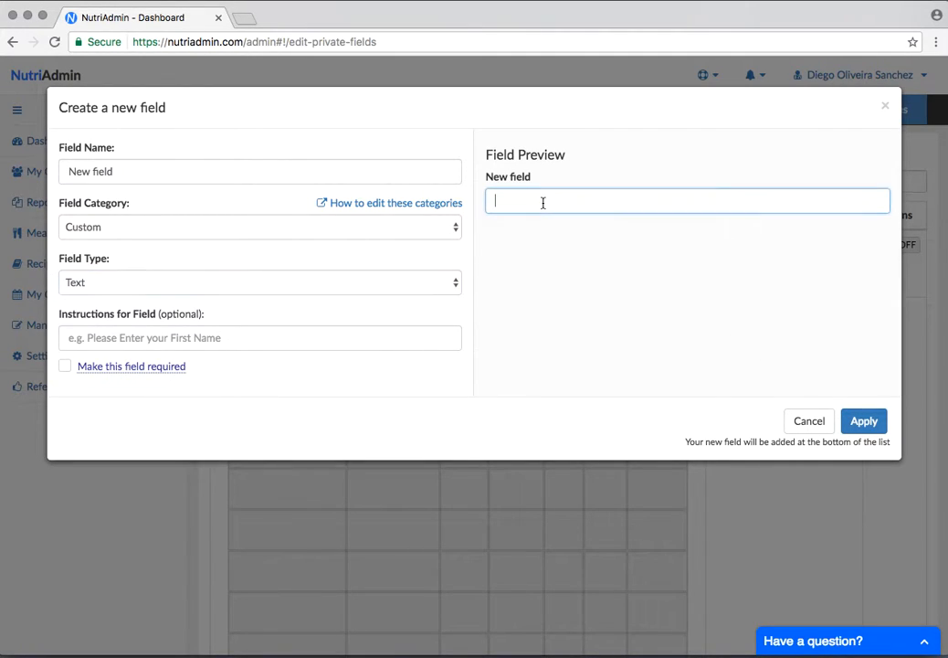
Try the Paragraph(s)/Long text type for the new field, followed by Radio boxes (Choose one option among many)
left_click(187, 291)
left_click(186, 298)
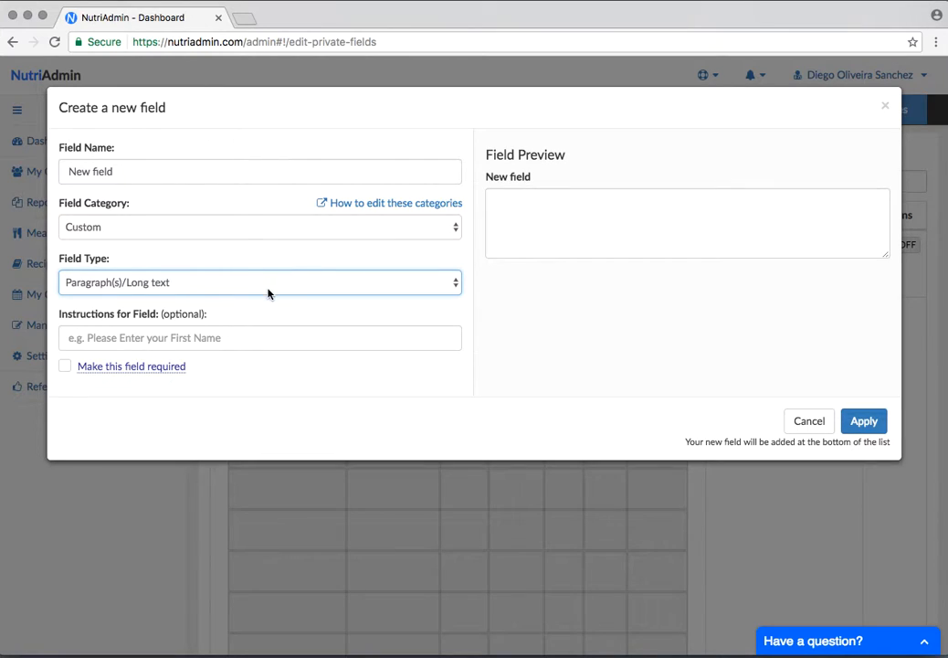
left_click(269, 292)
key("Escape")
left_click(264, 309)
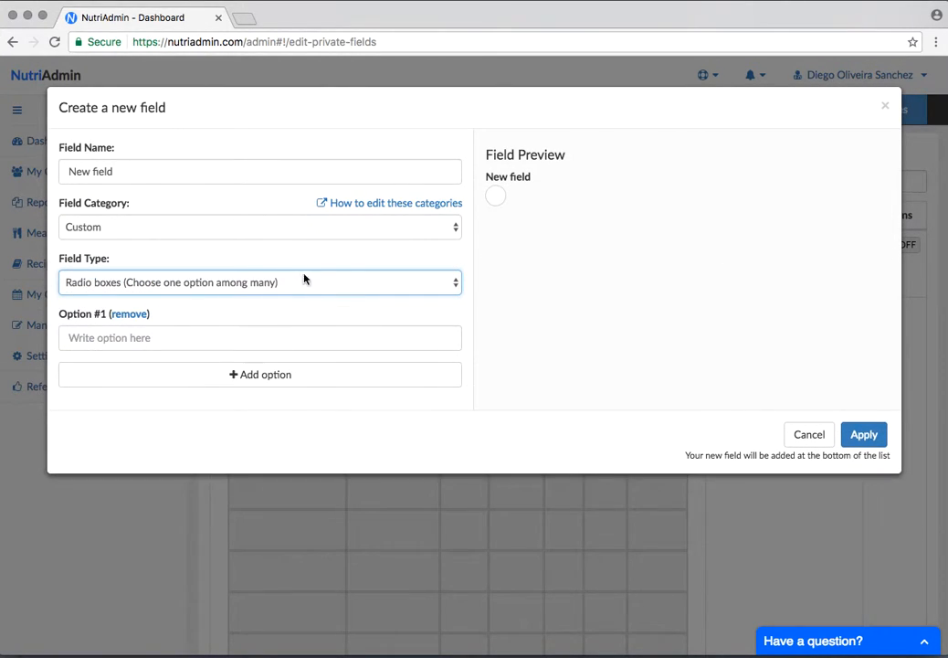
Give the radio box field two choices, "option 1" and "option 2"
left_click(183, 338)
type("option 1")
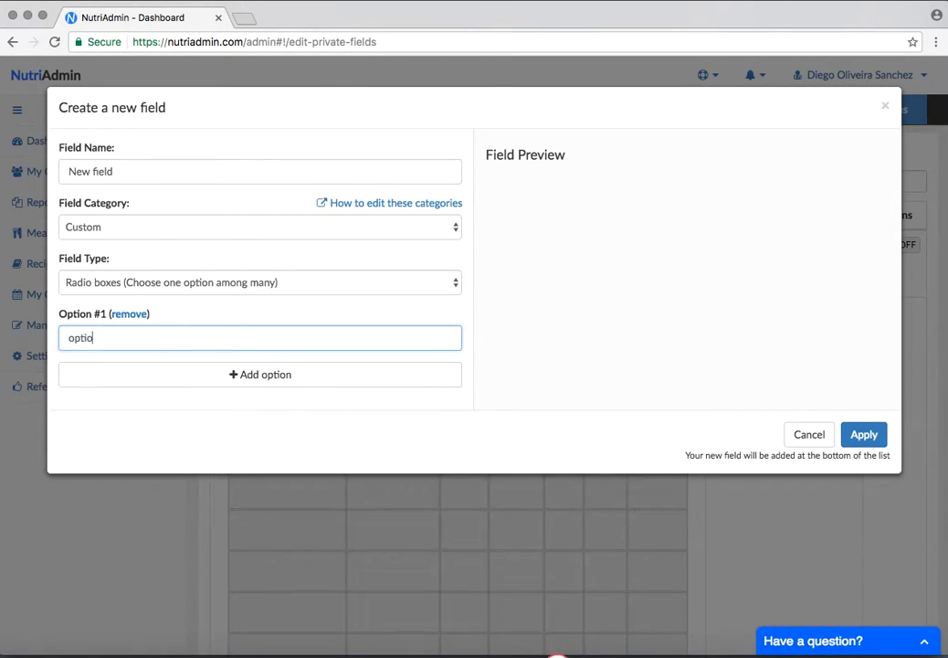
left_click(170, 374)
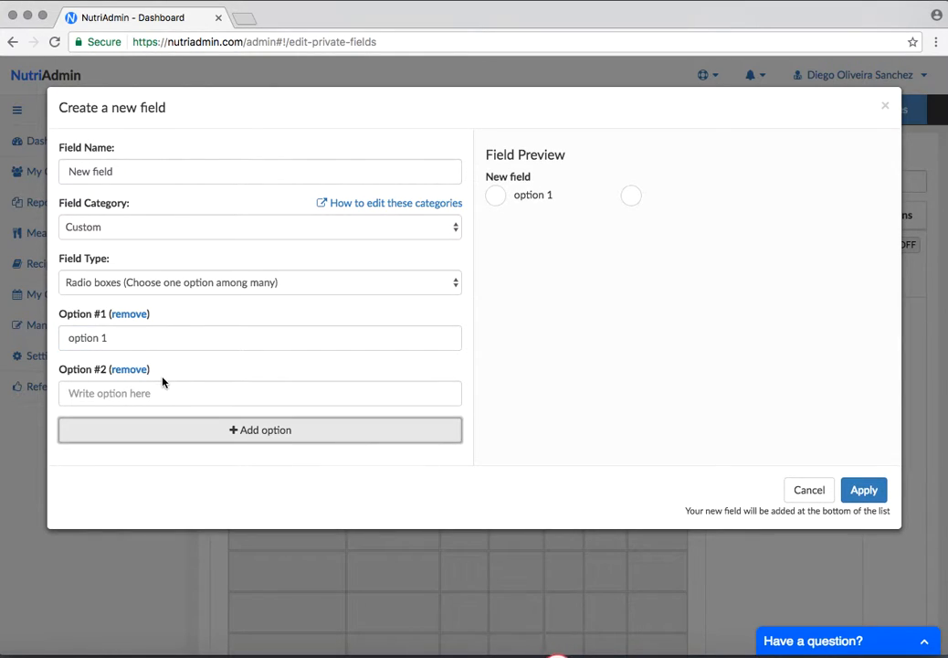
left_click(157, 392)
type("option 2")
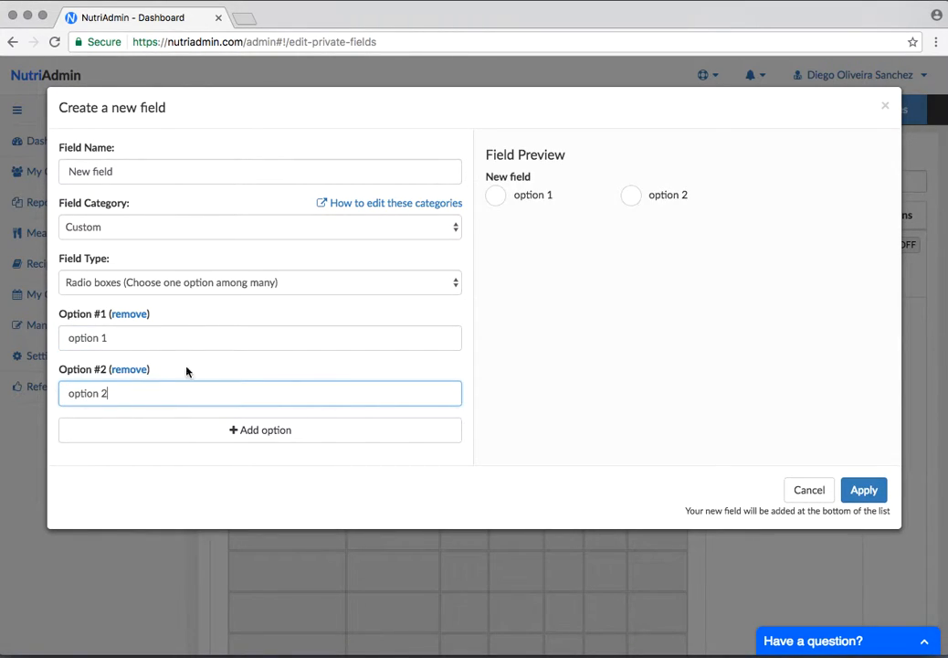
Test both radio options in the field preview and change the new field's type to Date
left_click(495, 195)
left_click(631, 196)
left_click(515, 200)
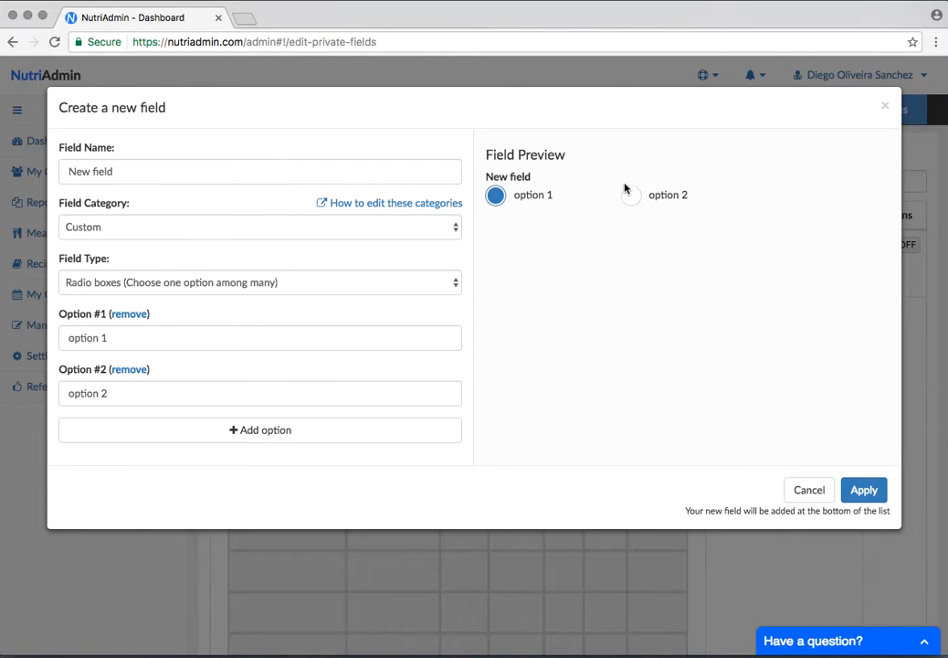
left_click(173, 292)
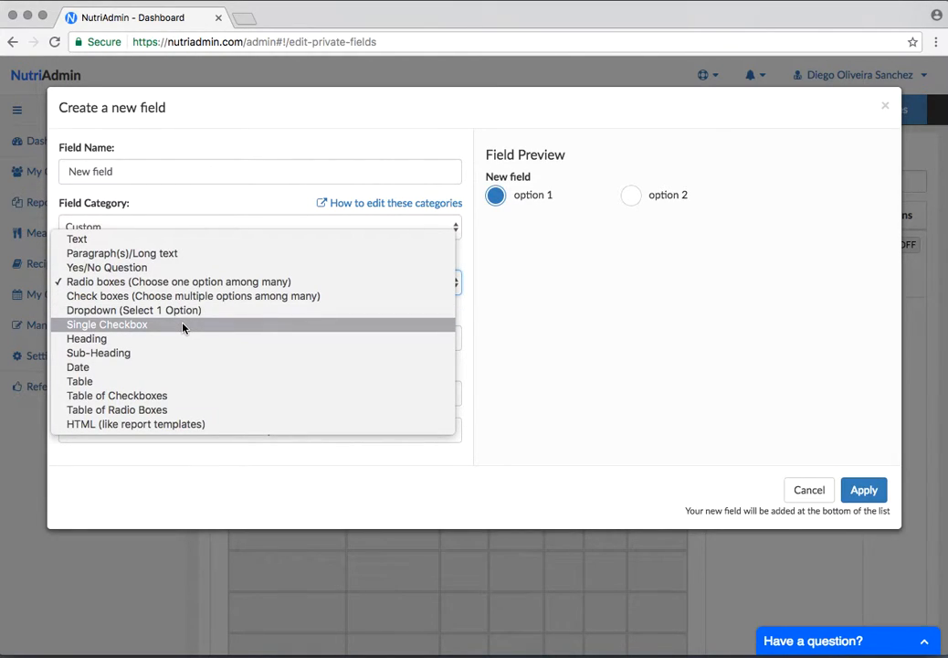
left_click(171, 368)
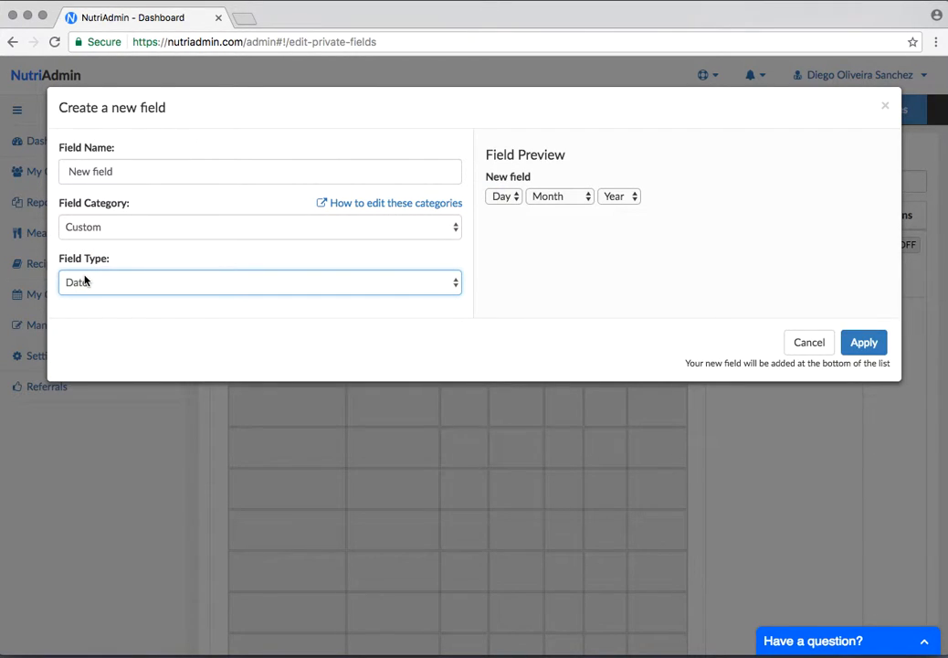
Change the new field's type to Table and enable column headers for it
left_click(84, 280)
left_click(85, 295)
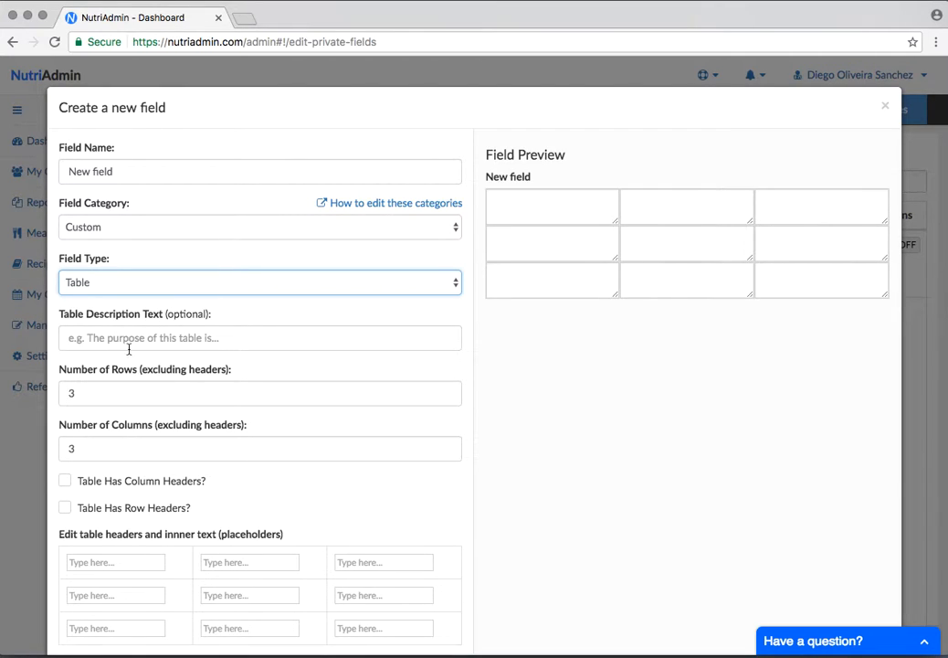
scroll(119, 480, "down", 1)
left_click(87, 468)
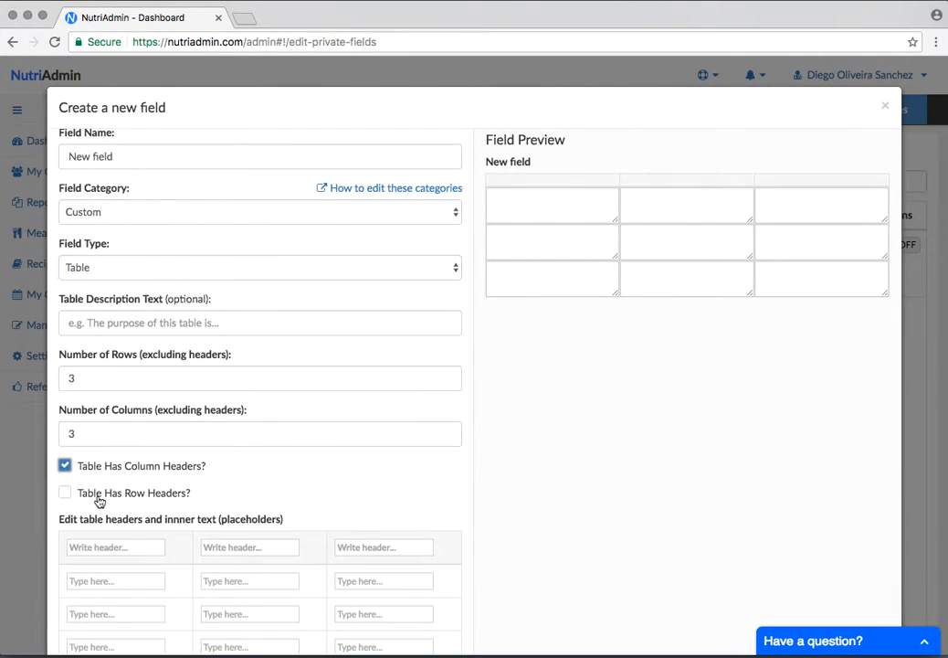
Enable row headers for the new table field and set its number of rows to 2
left_click(153, 497)
scroll(108, 484, "down", 4)
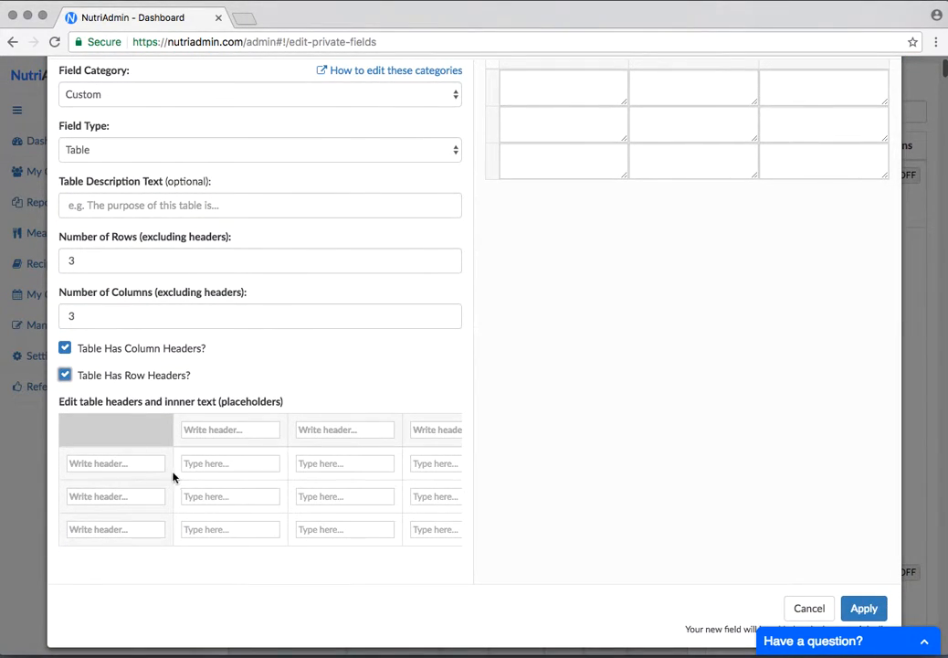
left_click(125, 260)
key("BackSpace")
type("2")
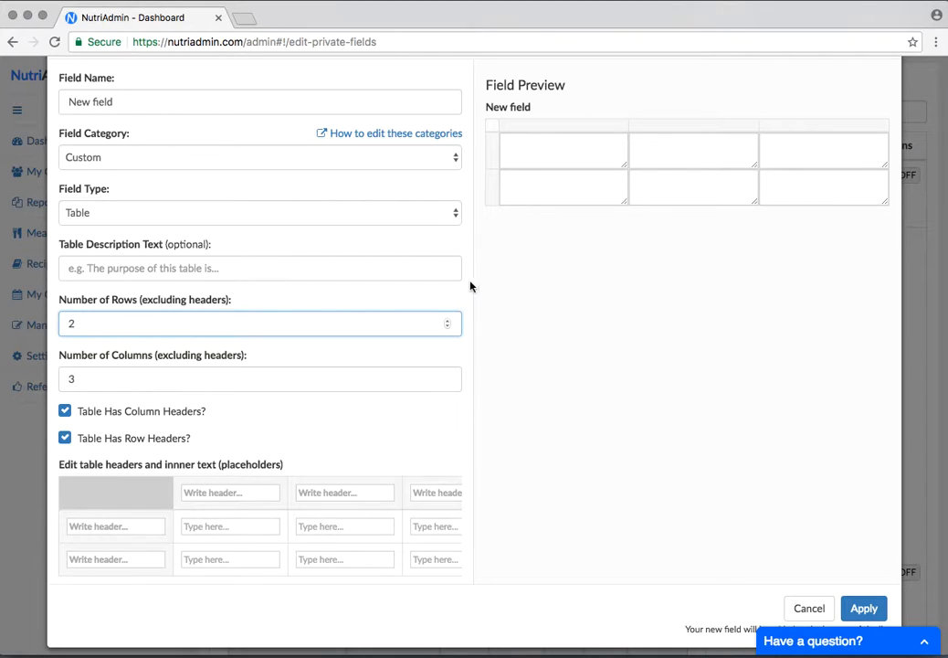
left_click(522, 334)
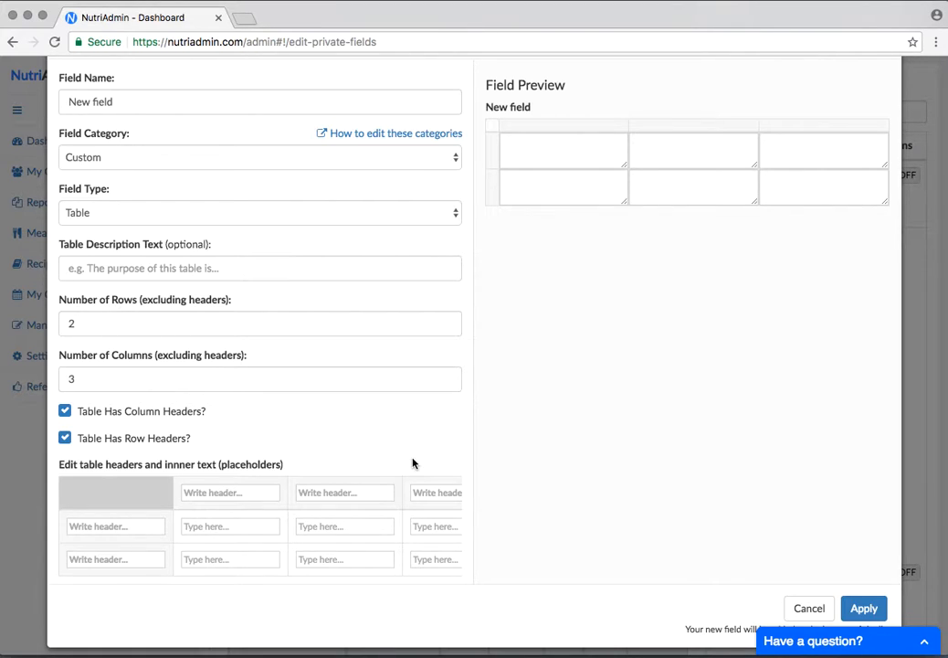
Try the Table of Checkboxes and Table of Radio Boxes types for the new field, and cancel its creation
scroll(273, 379, "down", 1)
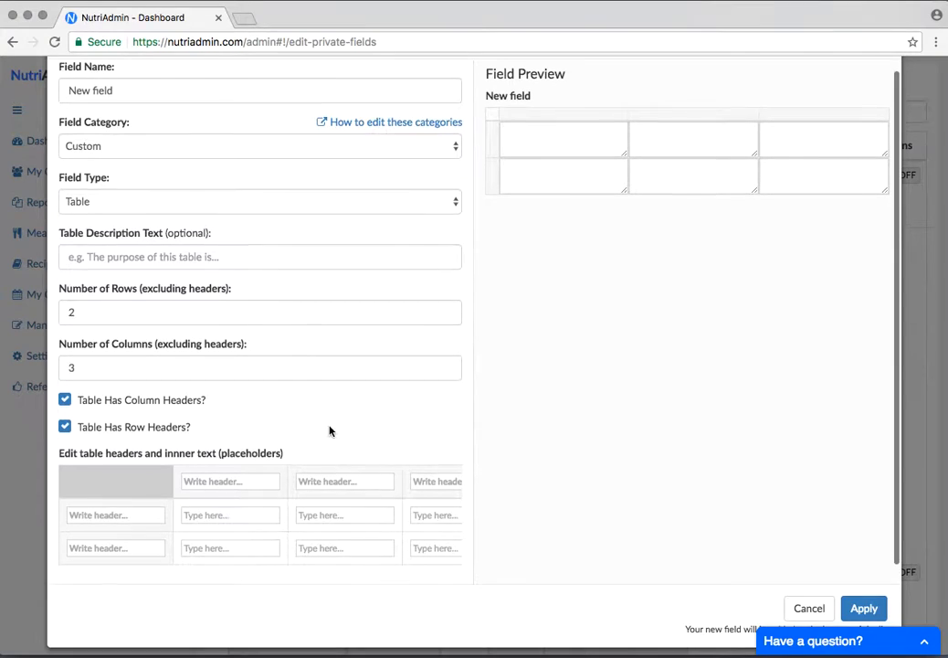
left_click(168, 211)
left_click(169, 217)
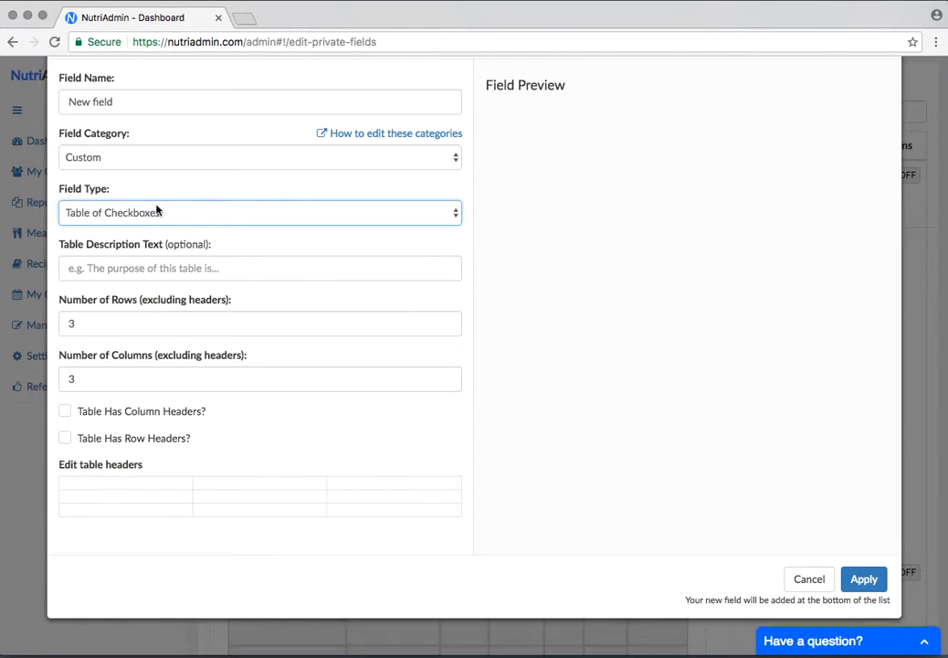
left_click(169, 212)
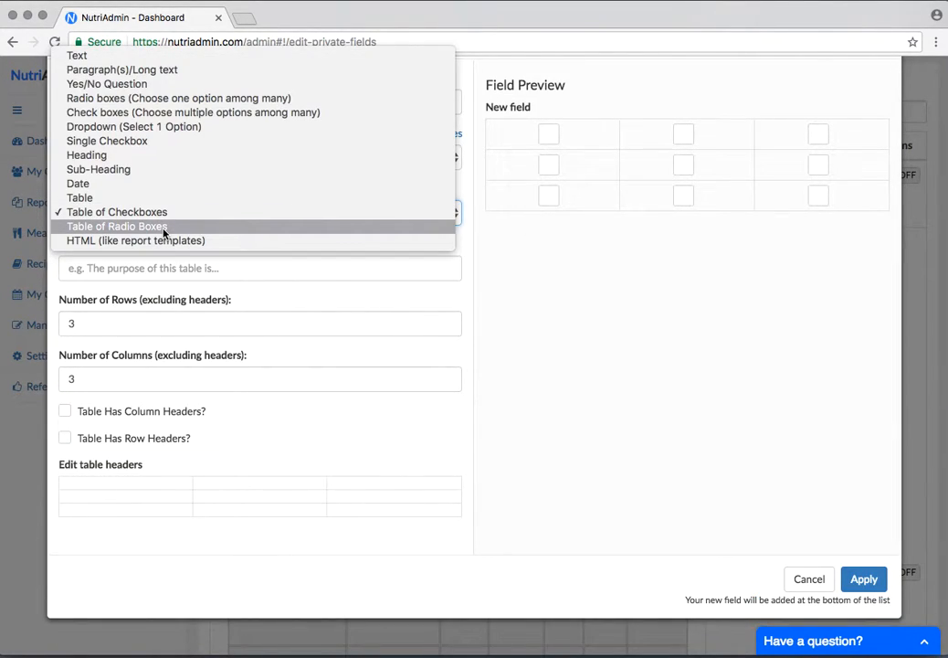
left_click(164, 229)
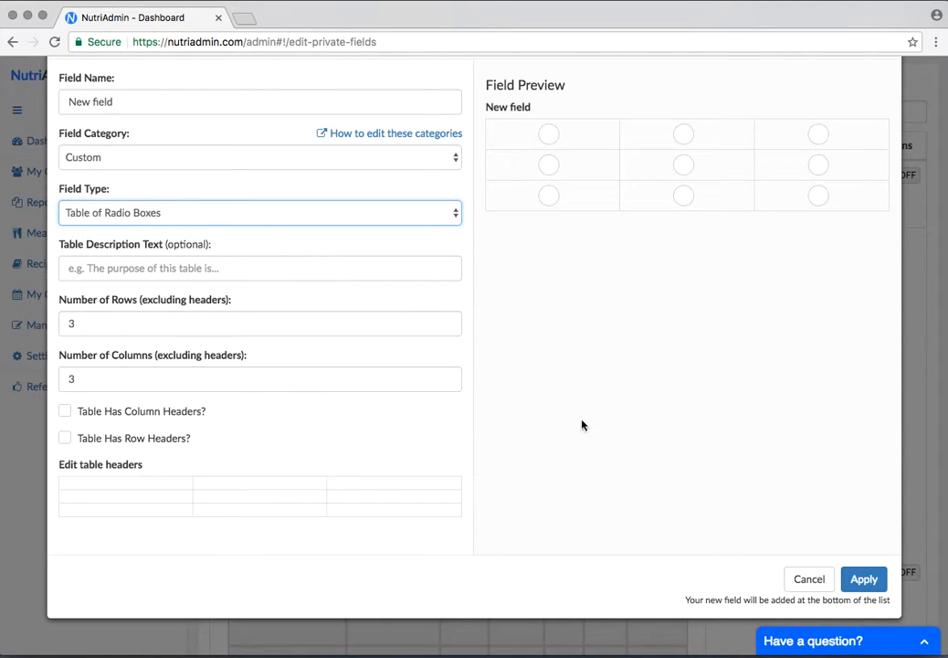
scroll(656, 442, "up", 1)
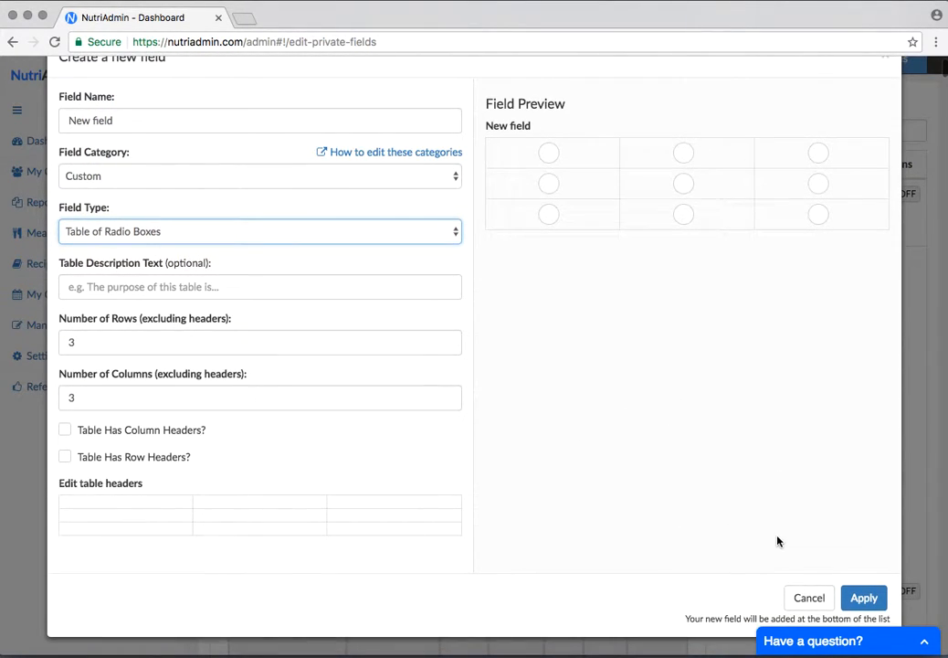
left_click(810, 603)
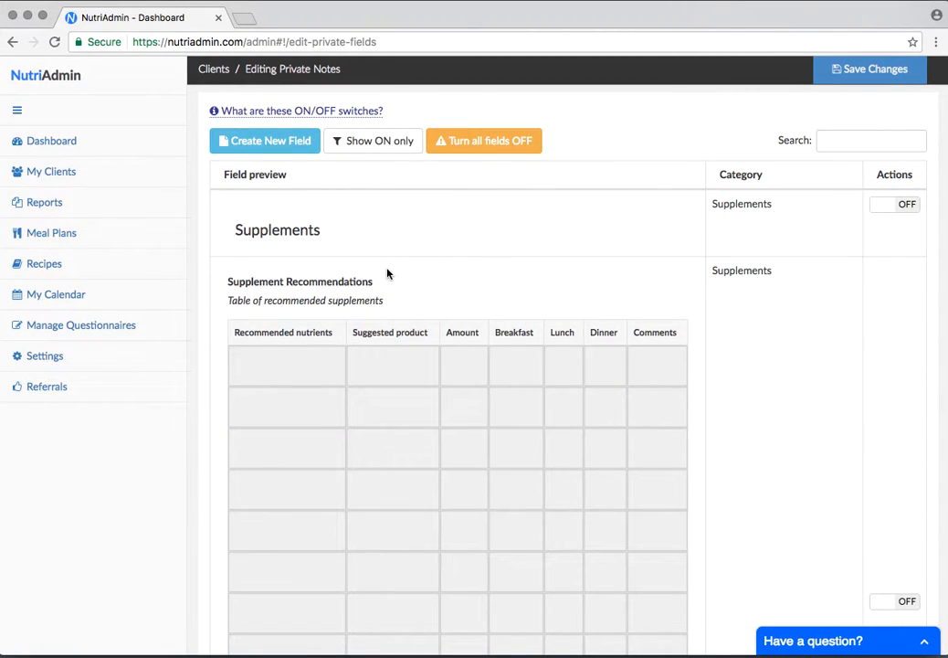
scroll(387, 273, "up", 1)
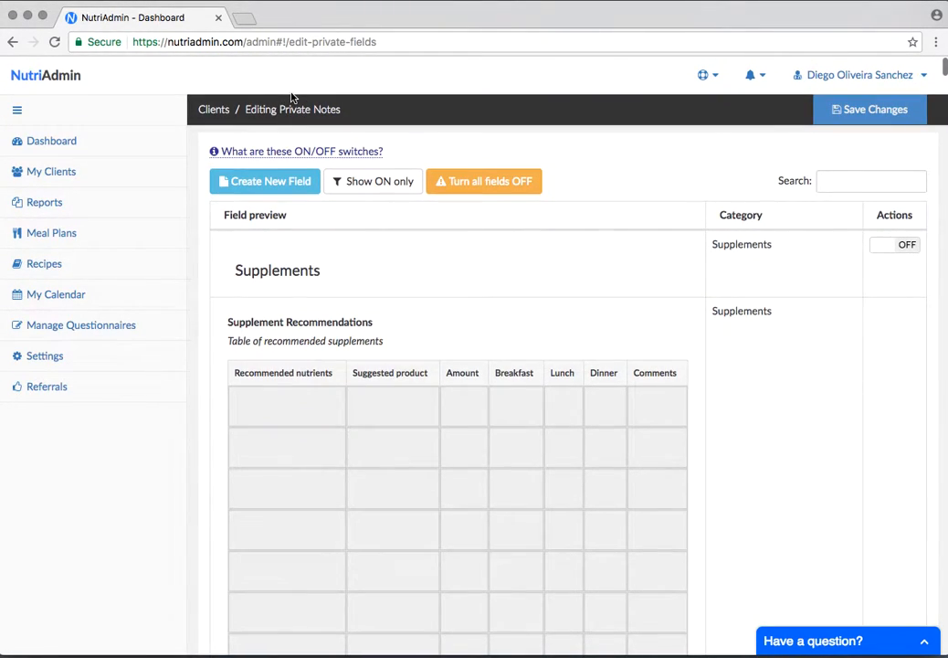
scroll(508, 295, "down", 10)
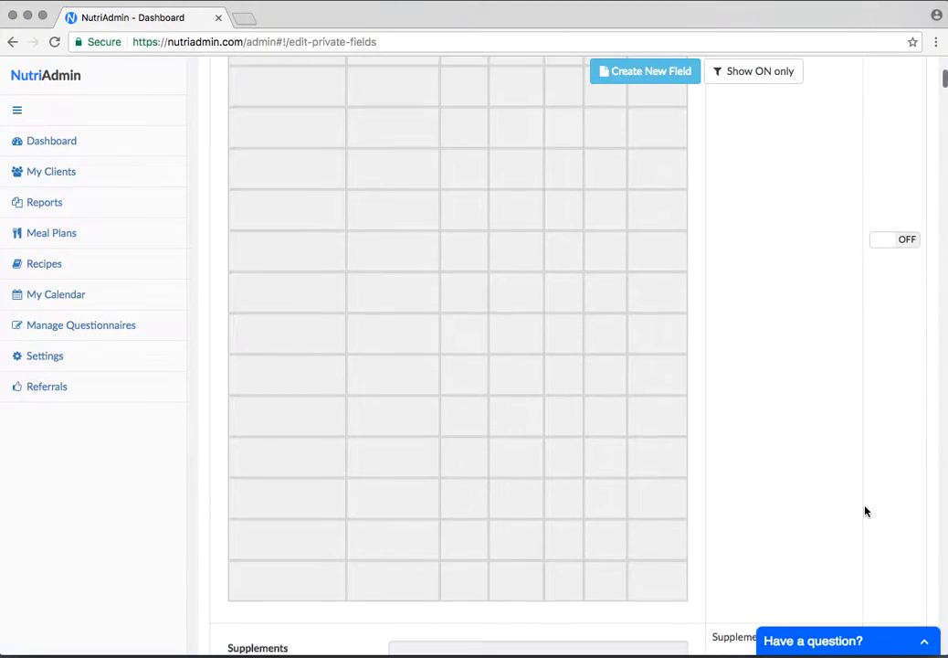
right_click(866, 192)
scroll(688, 473, "down", 5)
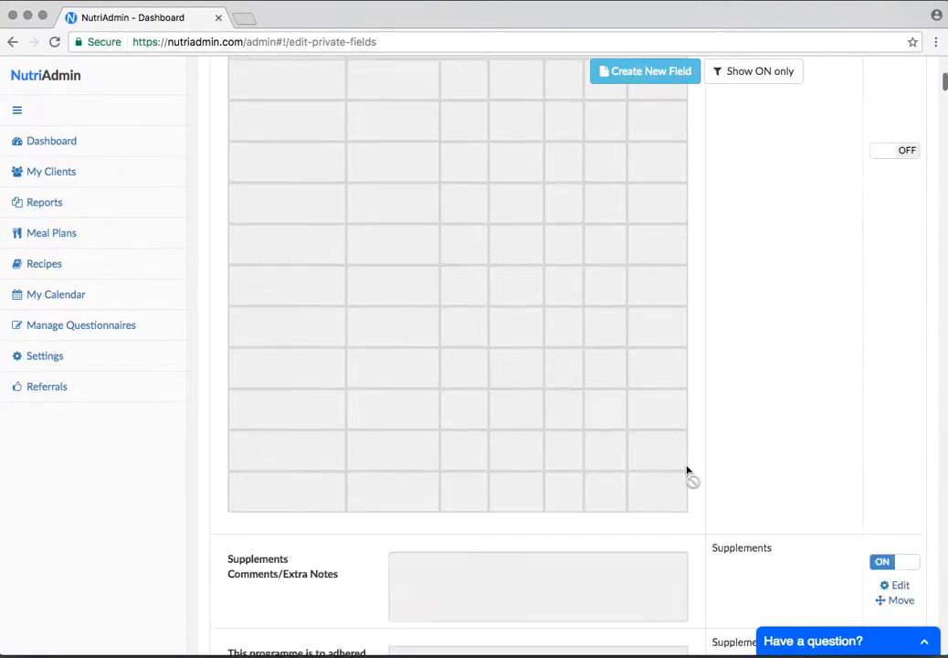
scroll(688, 471, "up", 15)
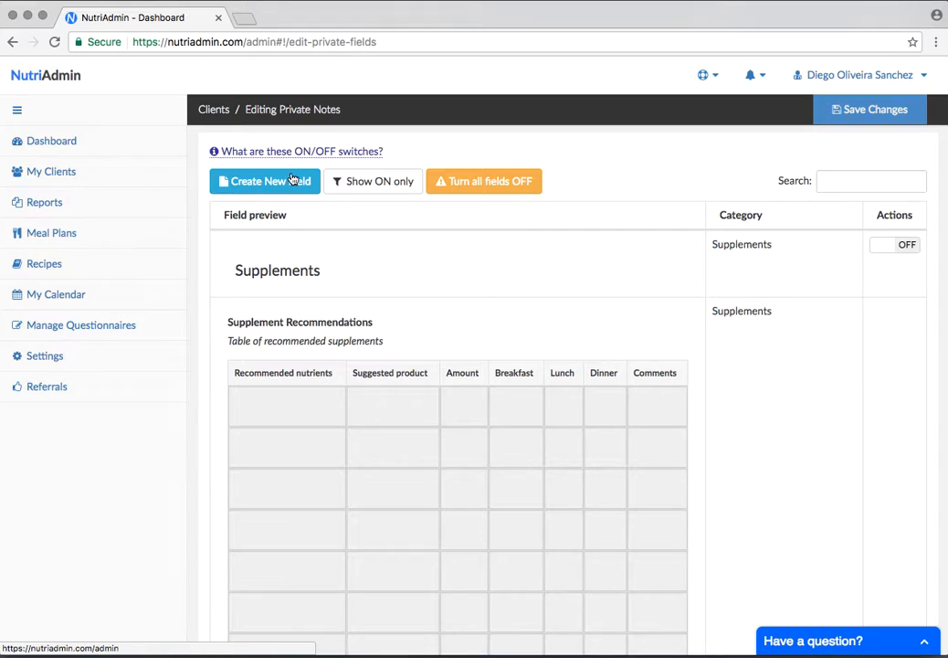
left_click(292, 179)
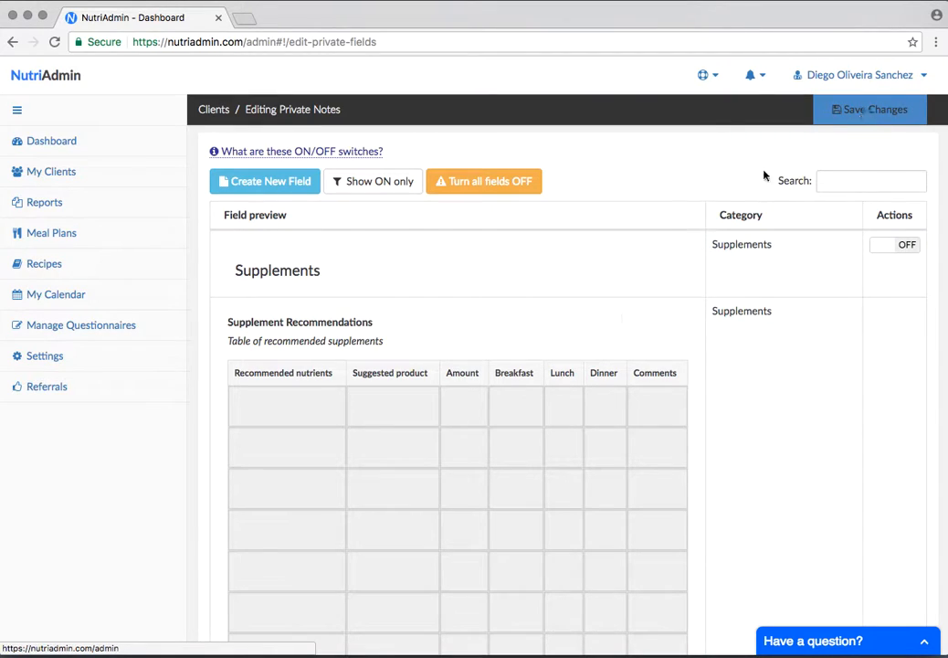
scroll(431, 290, "up", 2)
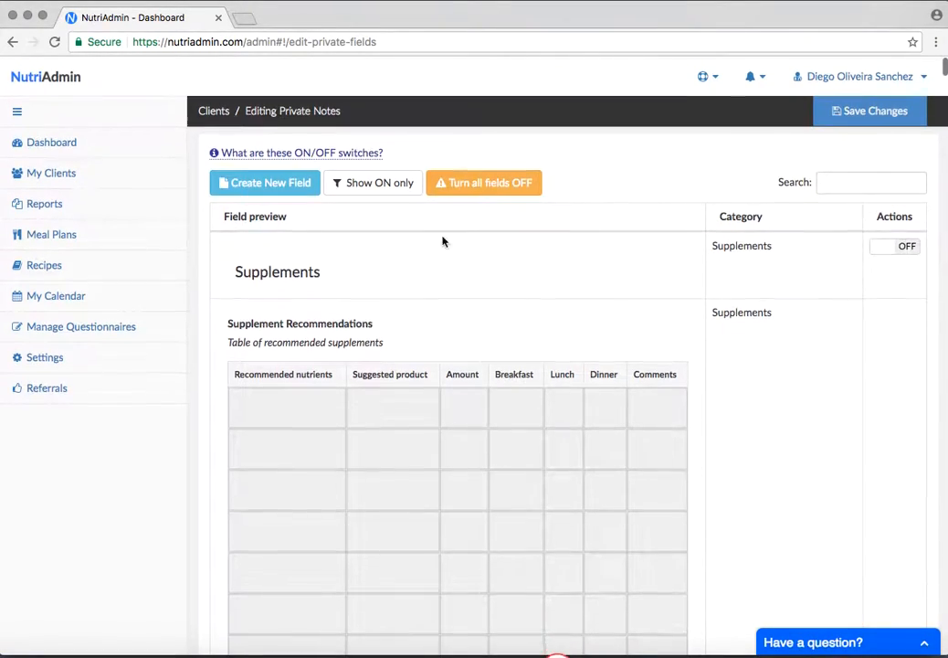